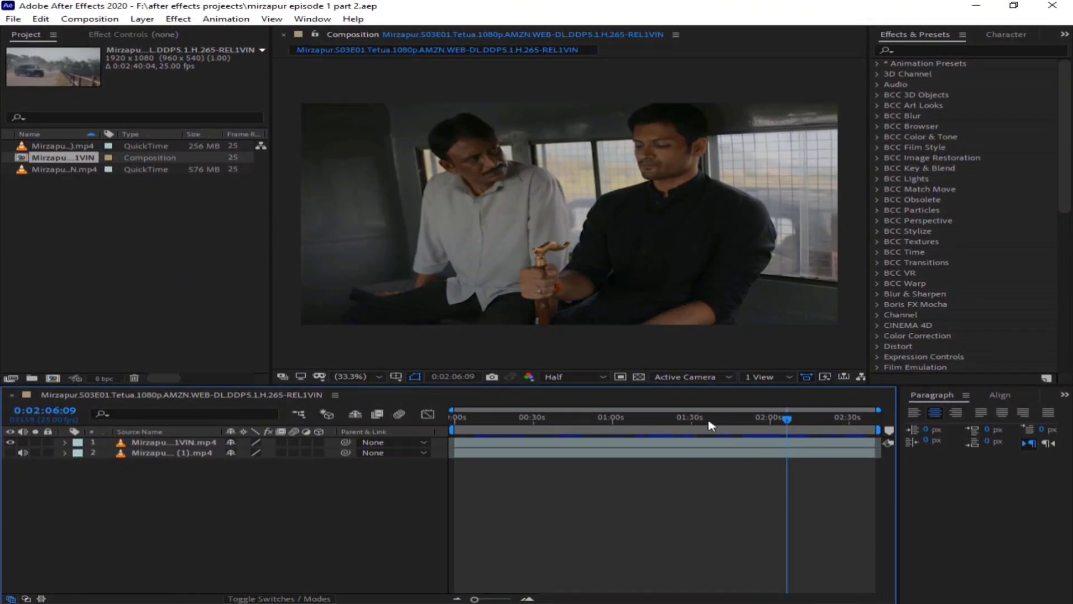
- Preview the footage, then change the composition width from 1920 to 1008, making it 1008 x 1080
mouse_move(712, 426)
left_mouse_down()
mouse_move(594, 426)
mouse_move(822, 425)
mouse_move(472, 426)
mouse_move(854, 396)
mouse_move(347, 436)
left_mouse_up()
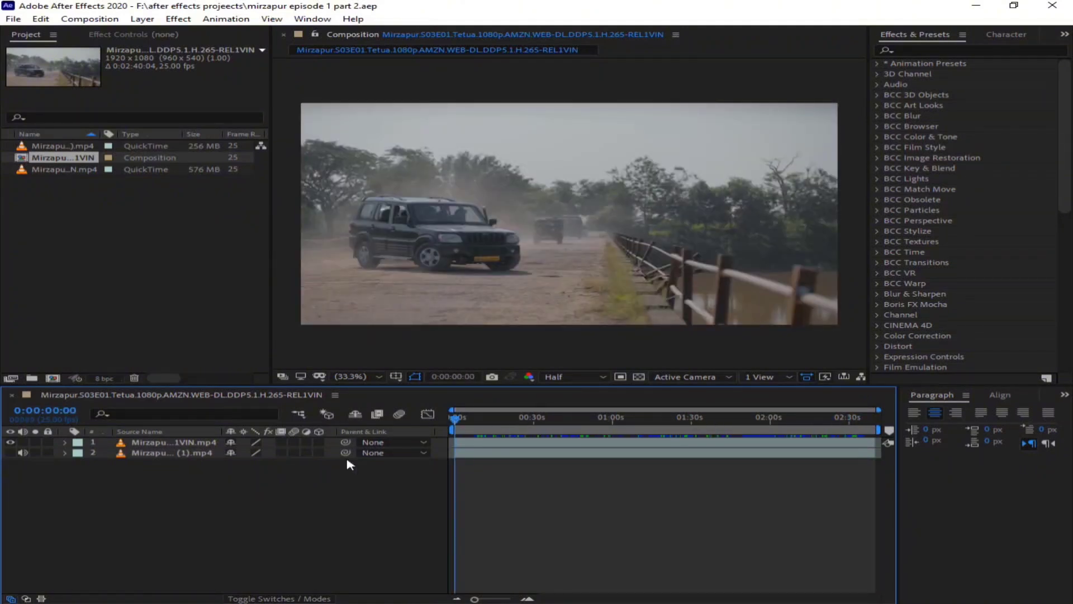
left_click(94, 20)
left_click(162, 56)
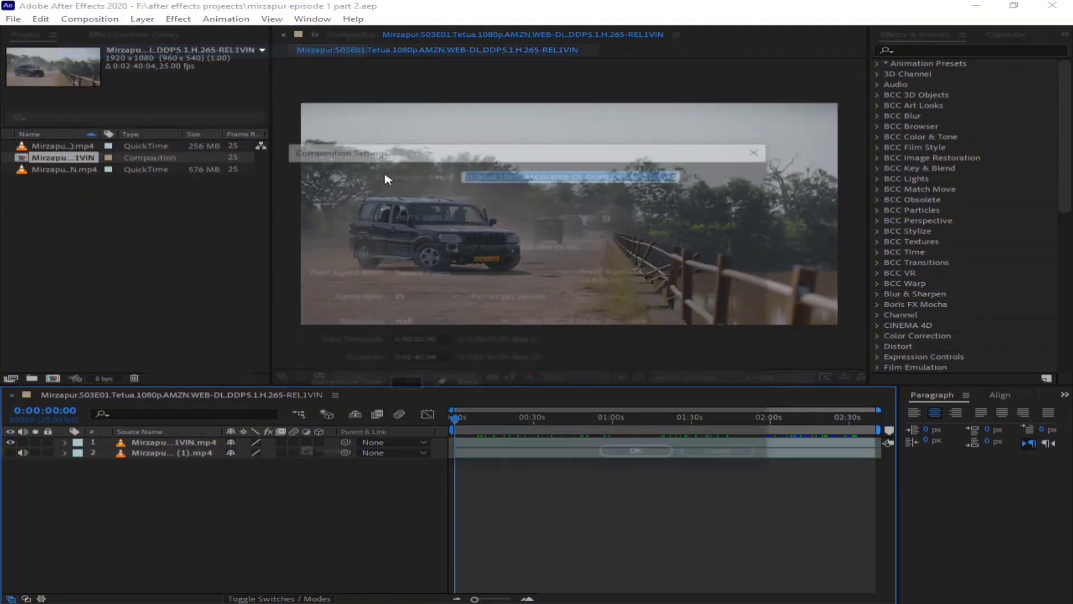
left_click(408, 234)
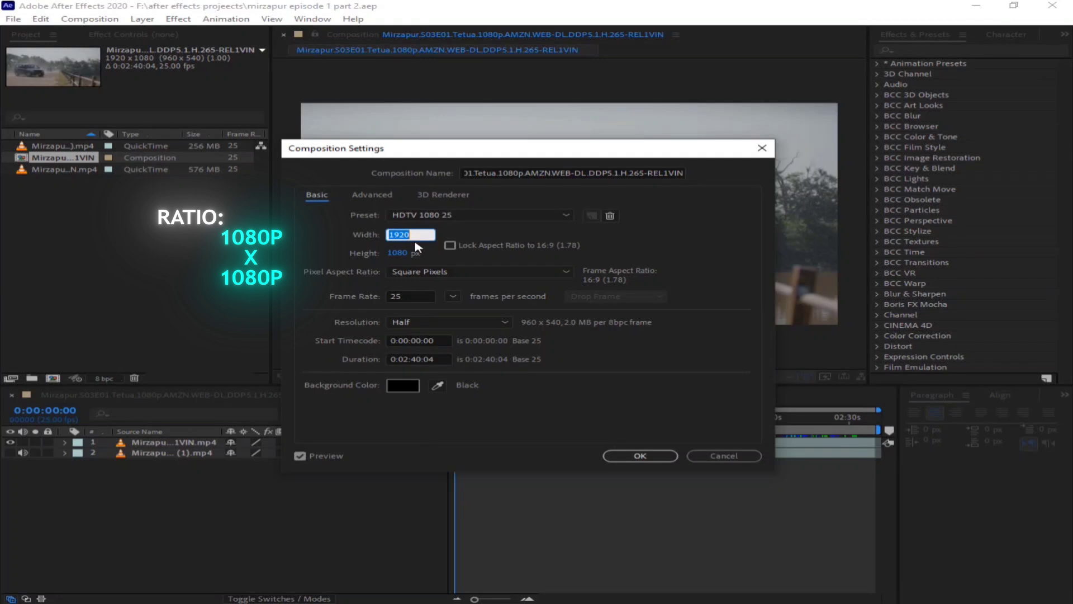
type("1008")
left_click(632, 456)
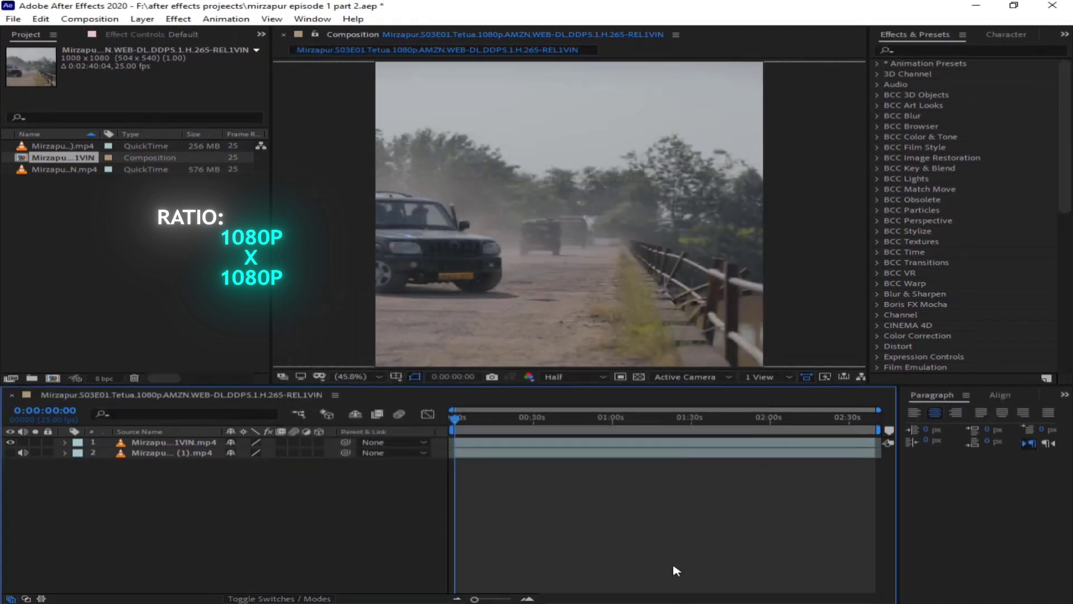
left_click(477, 445)
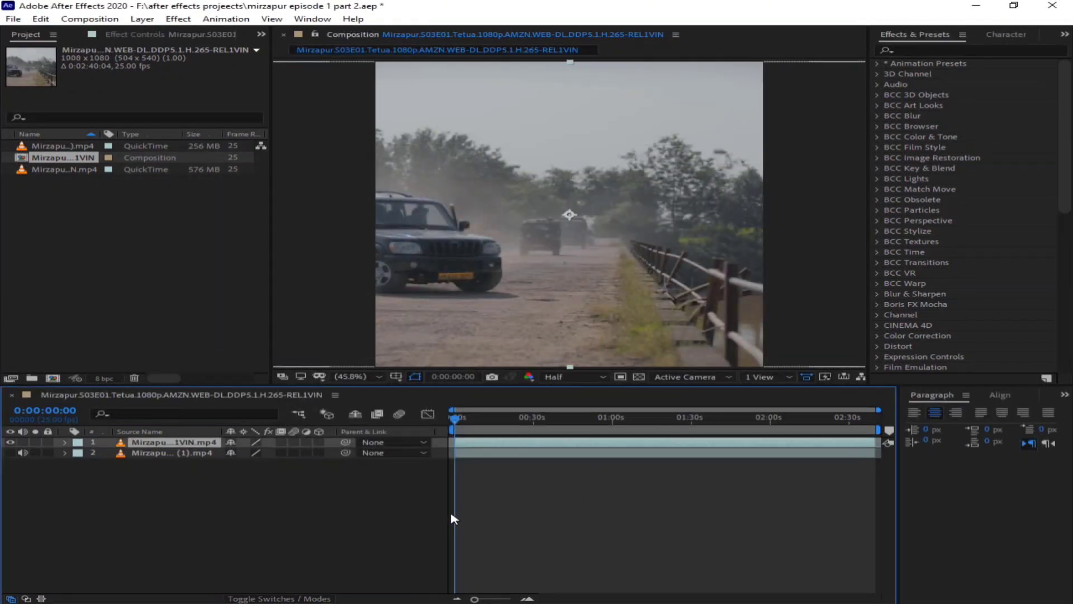
- Reveal the clip's Position and move it to 803, 540 so the car is centred
key("p")
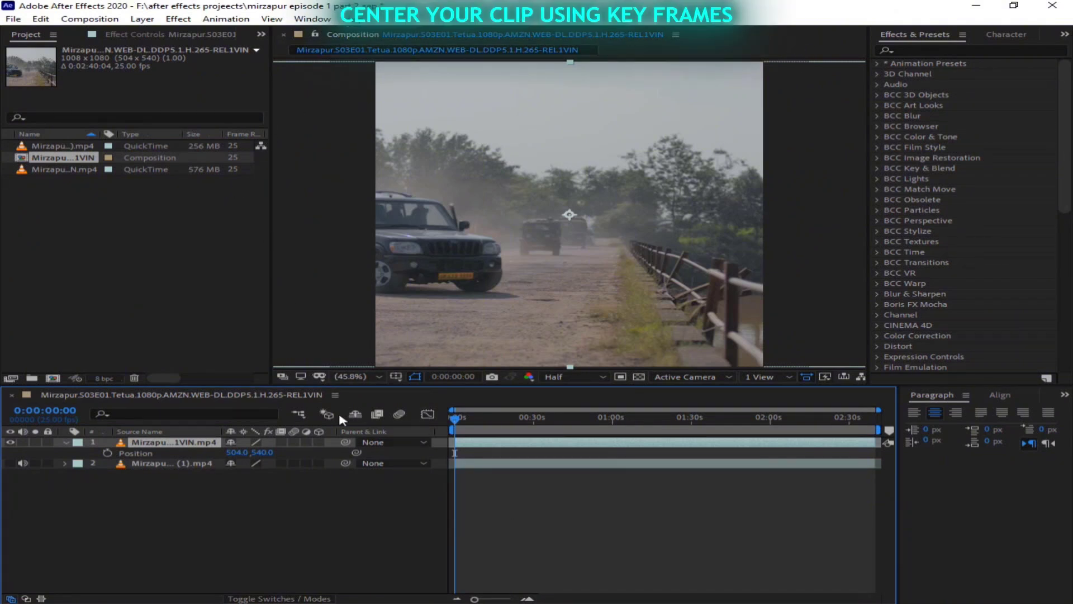
left_click_drag(235, 453, 211, 450)
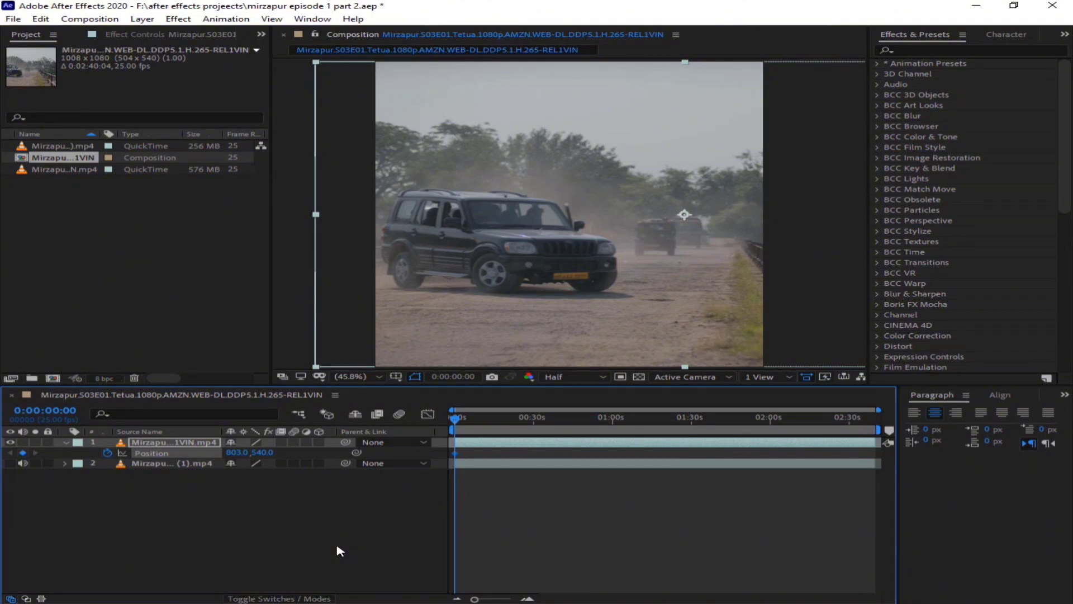
- Play through the first minute, keyframing Position X at each cut to recentre the speakers, ending at 577
key("space")
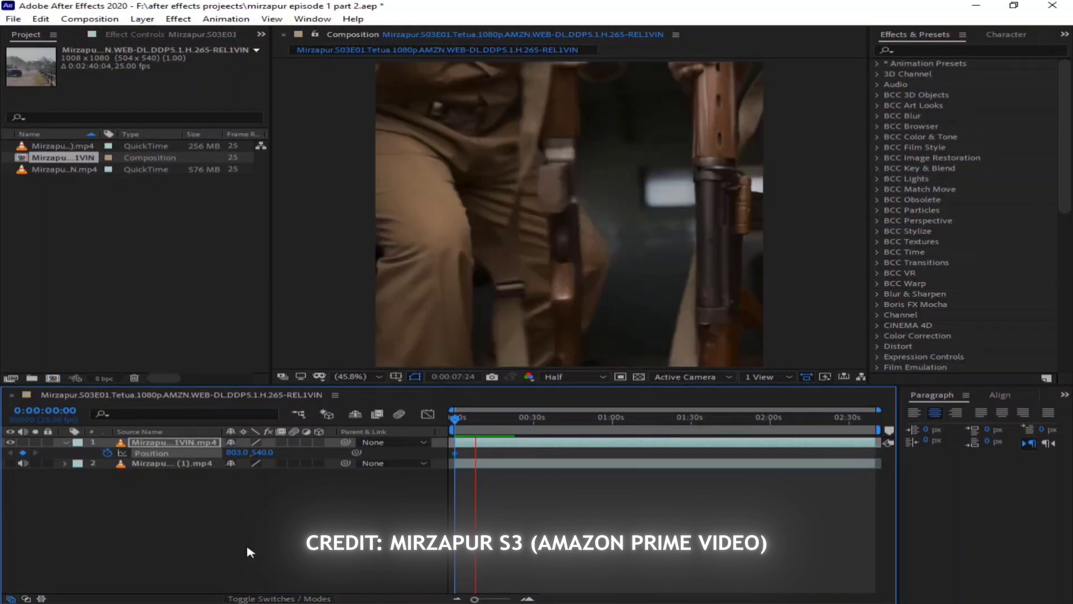
left_click_drag(234, 452, 58, 515)
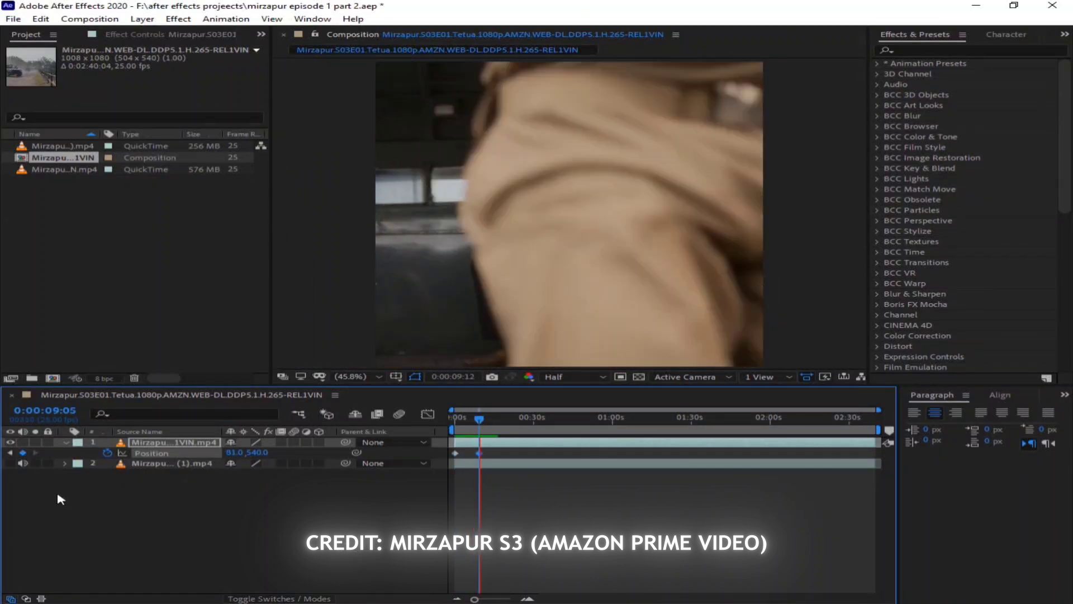
key("space")
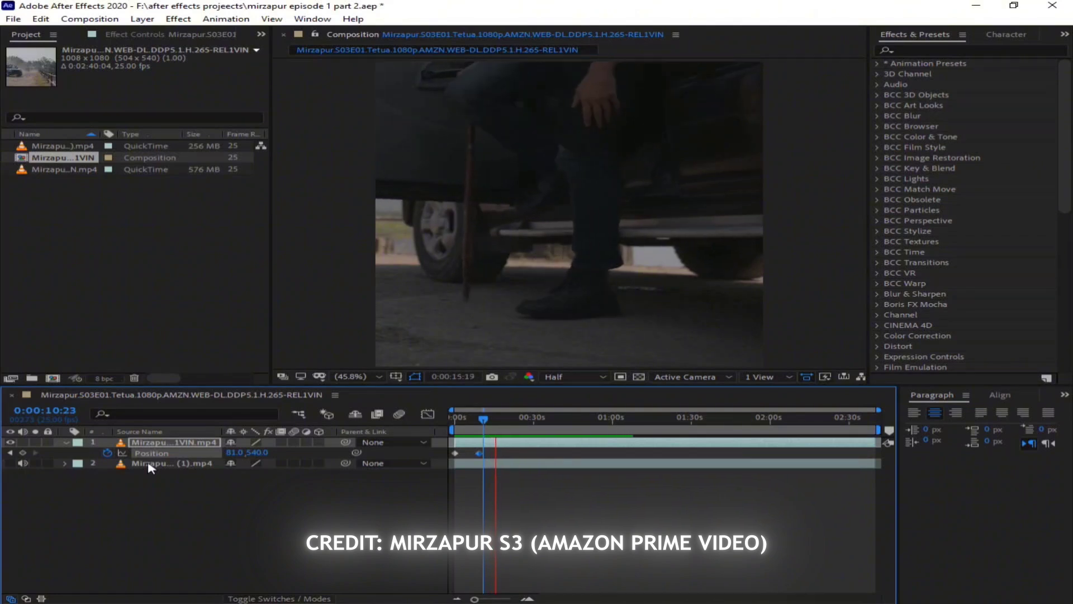
key("space")
left_click_drag(231, 452, 132, 488)
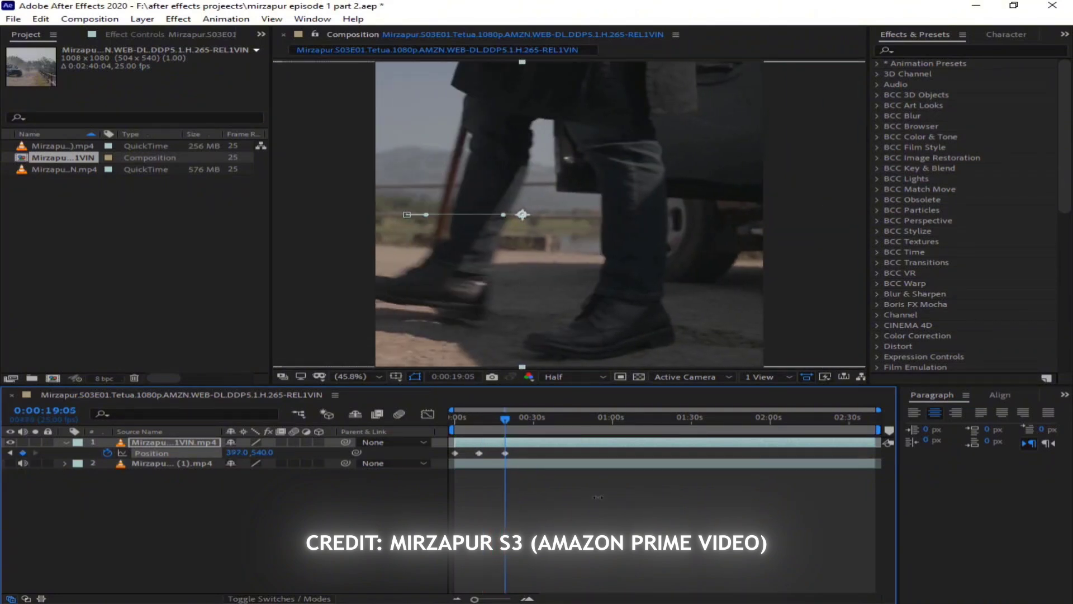
key("space")
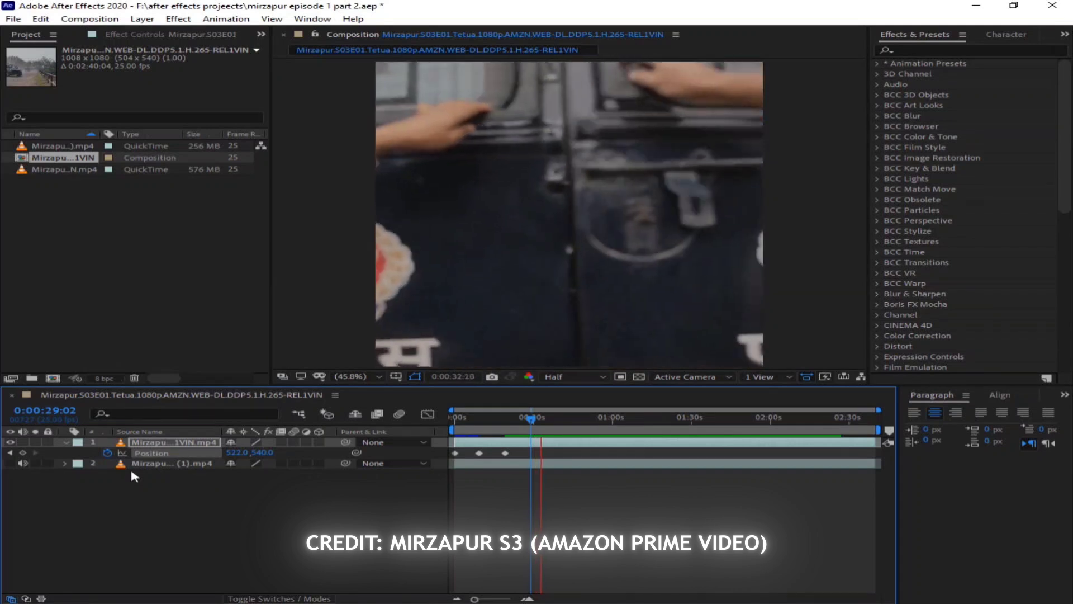
key("space")
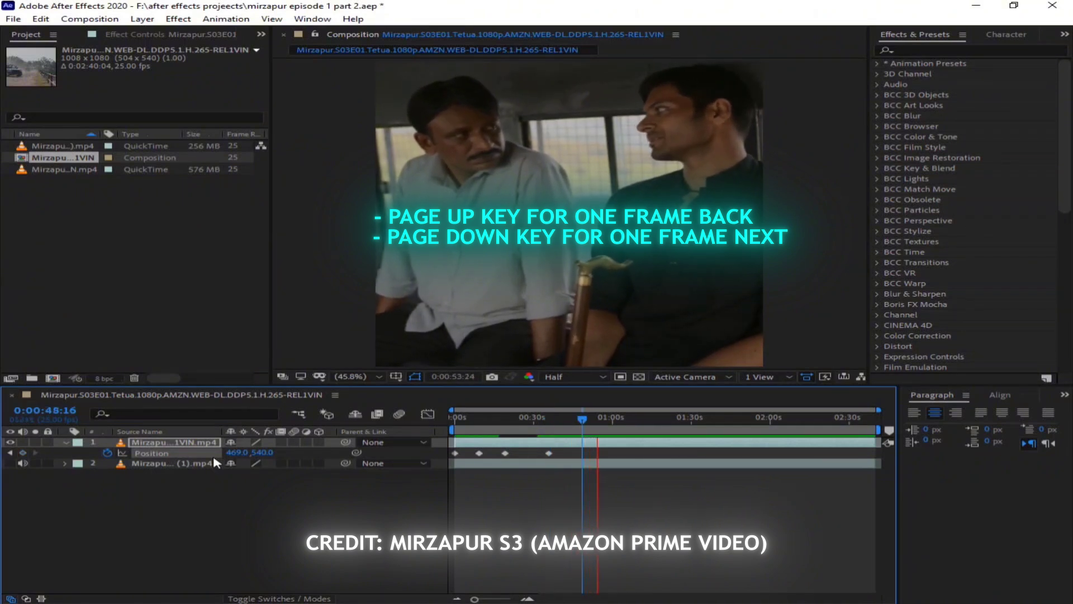
key("space")
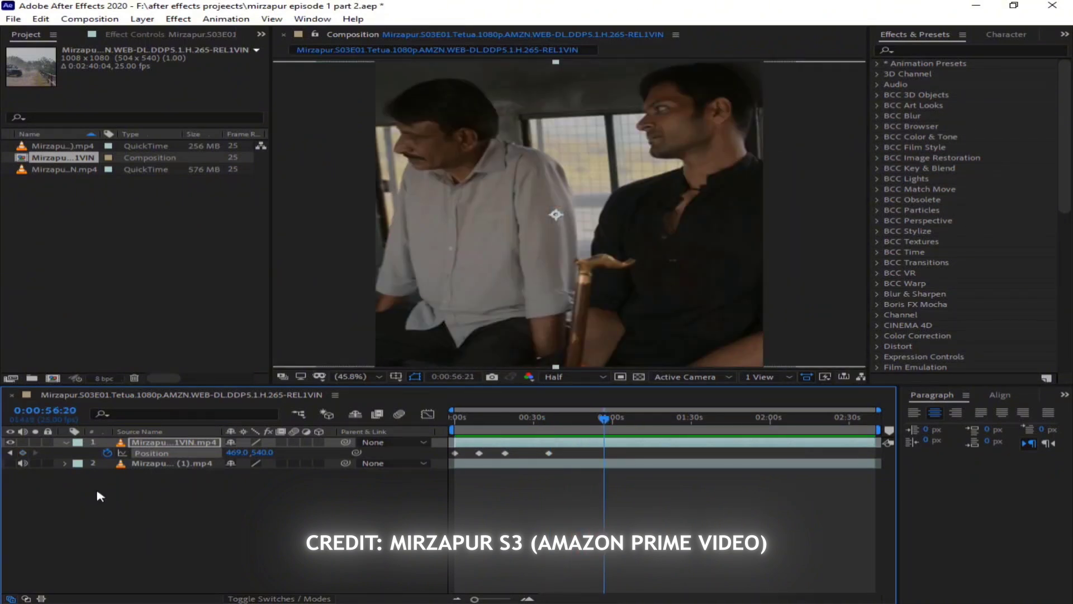
left_click_drag(249, 453, 556, 507)
key("space")
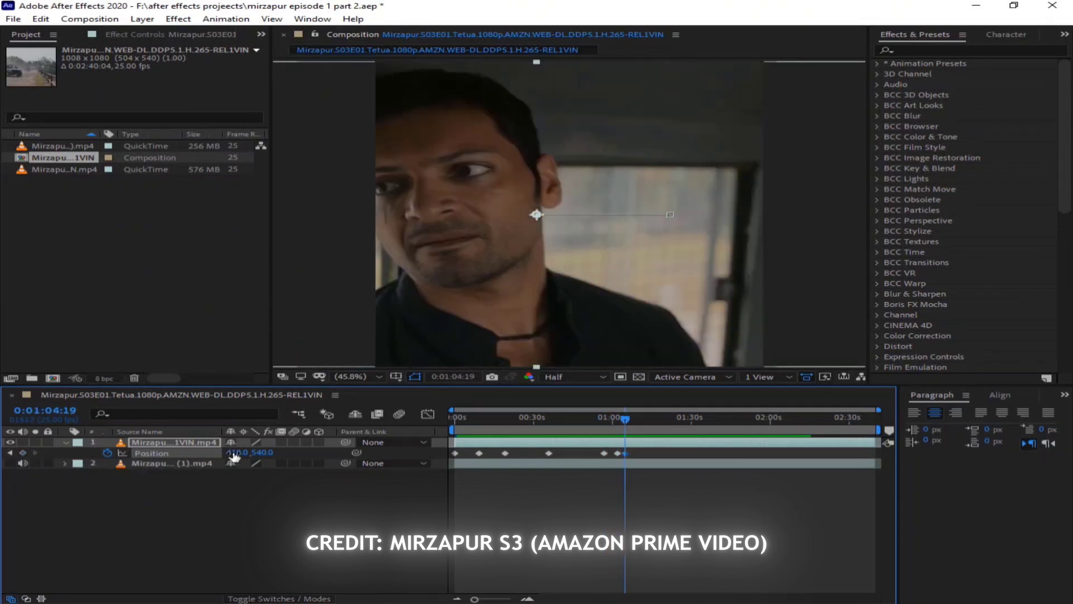
left_click(22, 453)
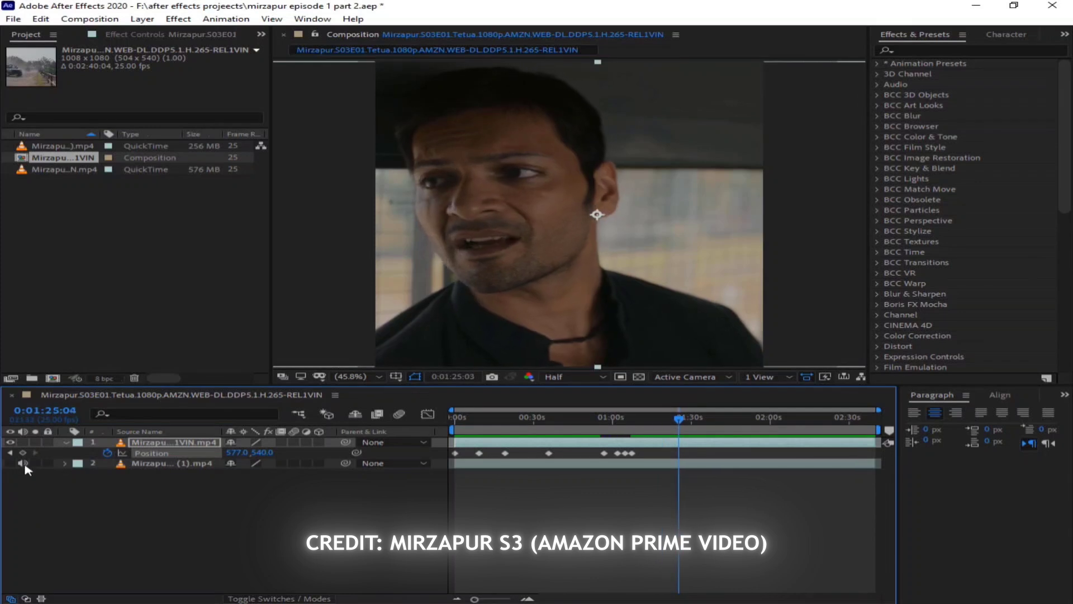
- Around 2:12, shift the frame onto the speaker and keyframe Position through the next shots to the older man
left_click_drag(594, 211, 659, 216)
key("space")
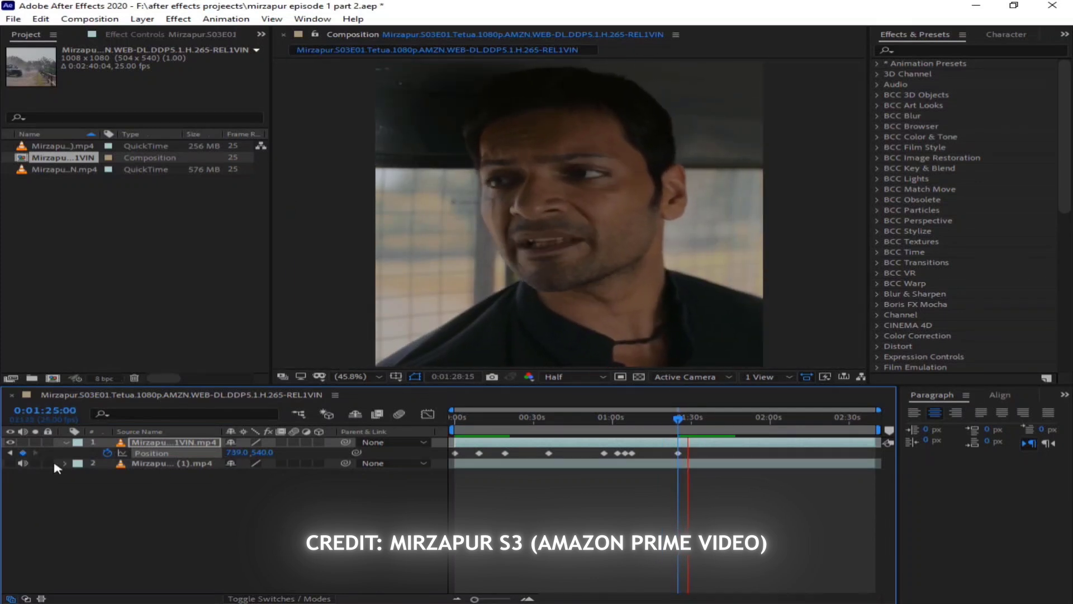
key("ctrl+v")
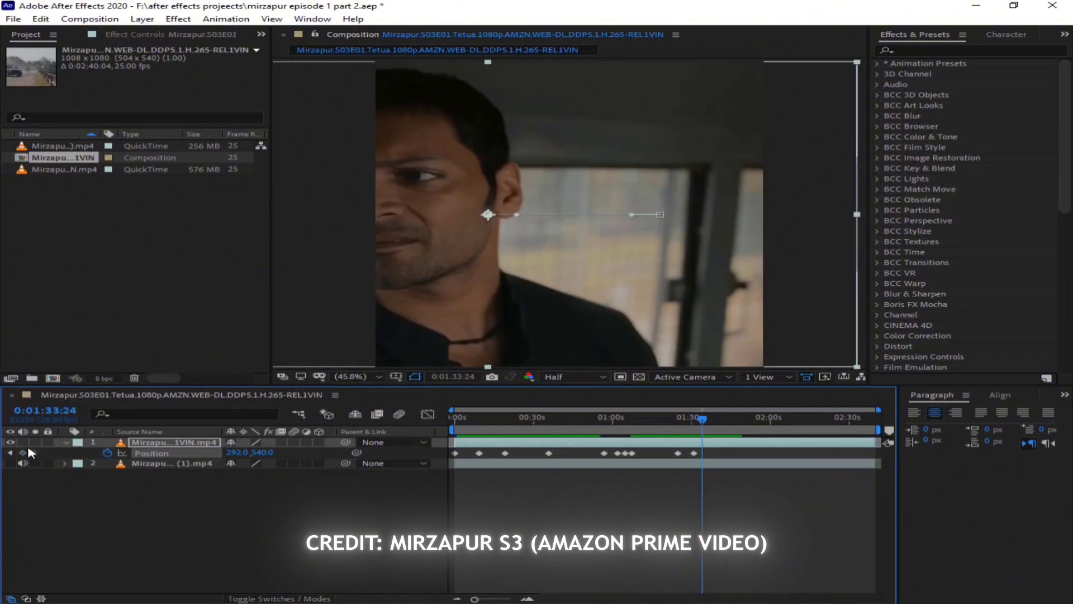
key("ctrl+v")
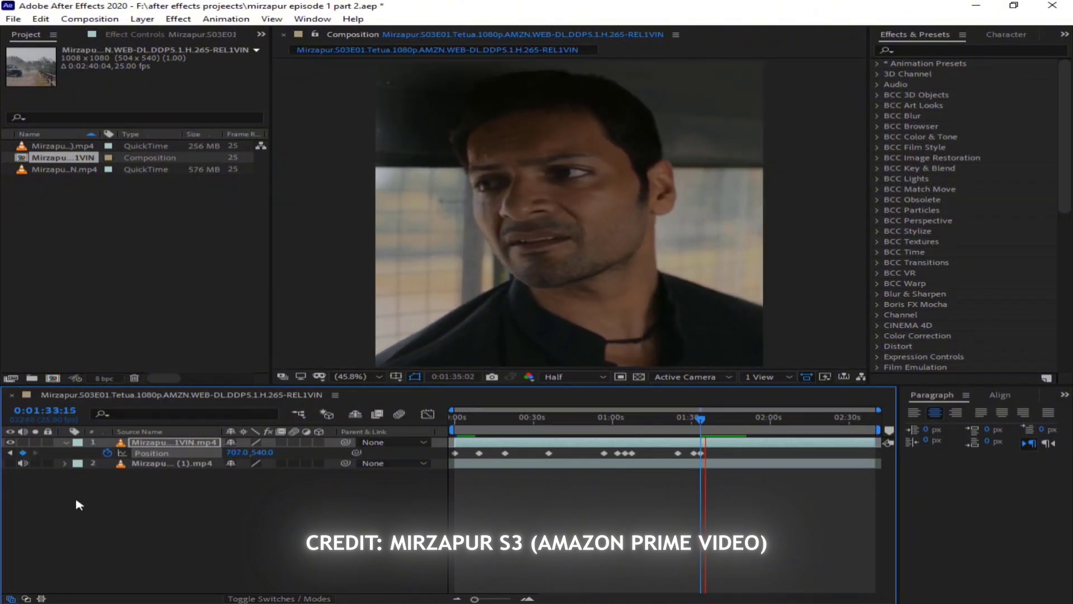
key("ctrl+v")
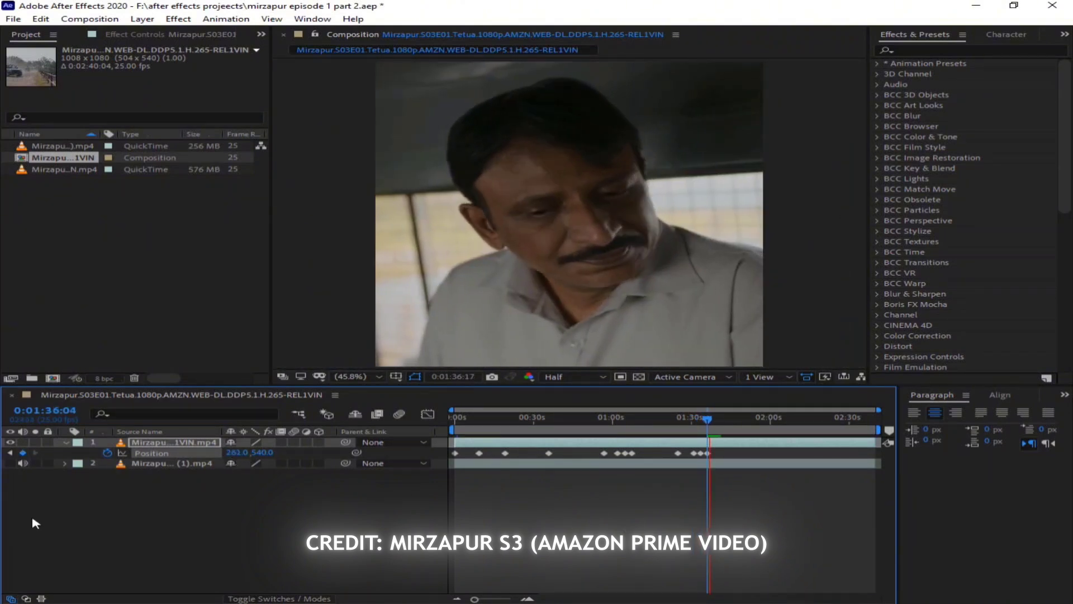
key("ctrl+v")
key("ctrl+v")
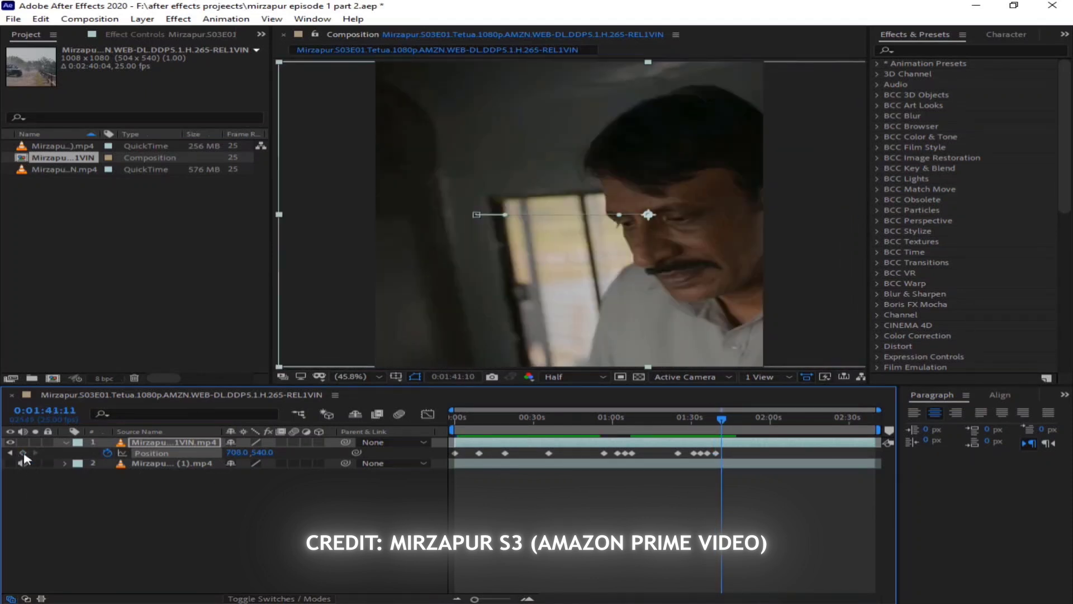
key("ctrl+v")
key("space")
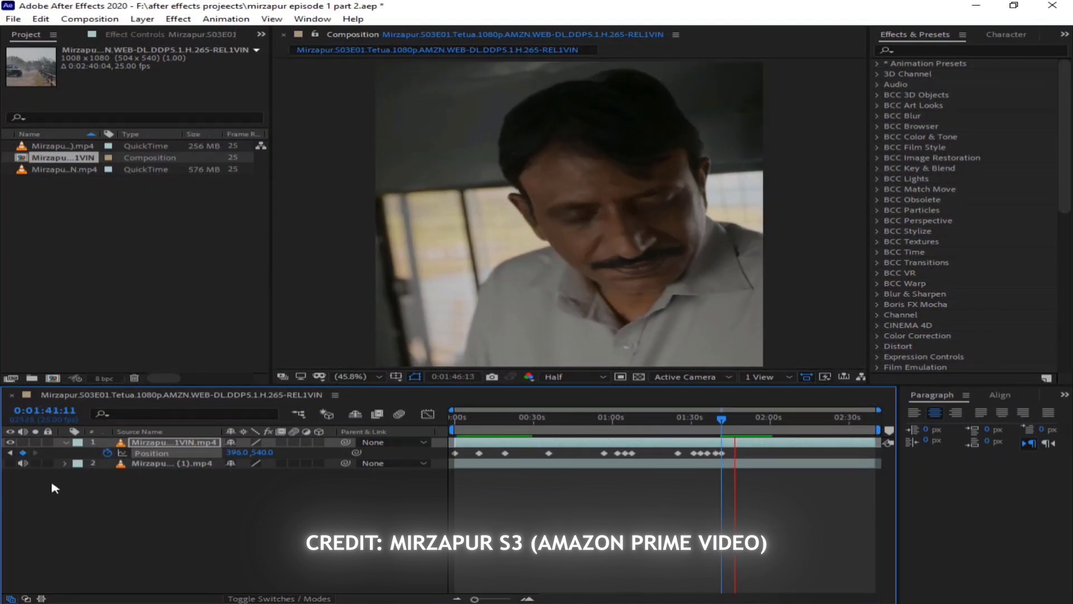
- At the following cuts, keyframe Position to reframe onto the younger man and recentre the subject
key("space")
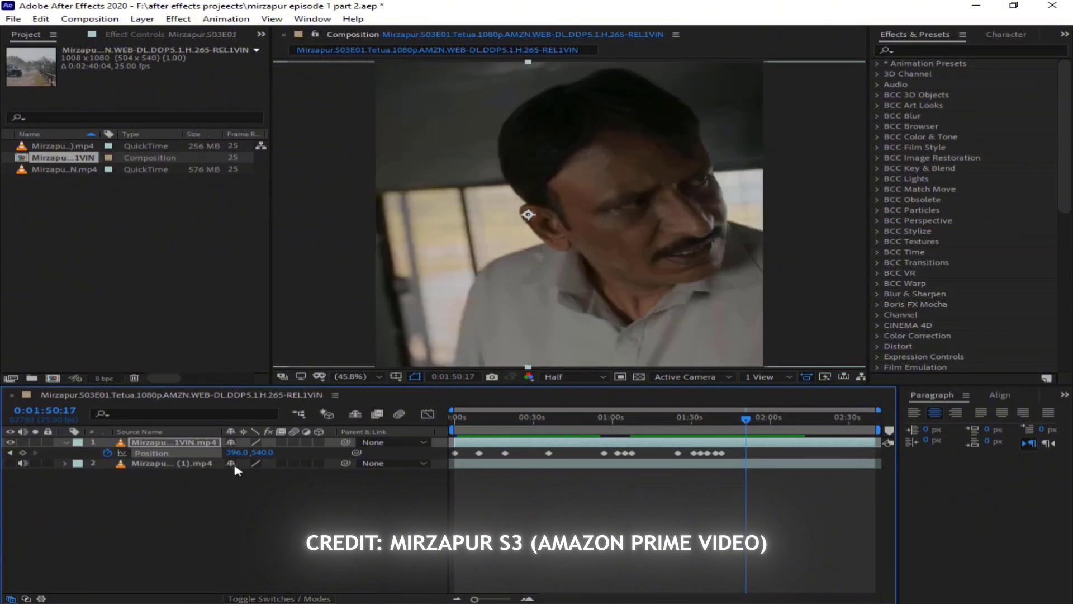
key("Page_Down")
key("ctrl+v")
key("space")
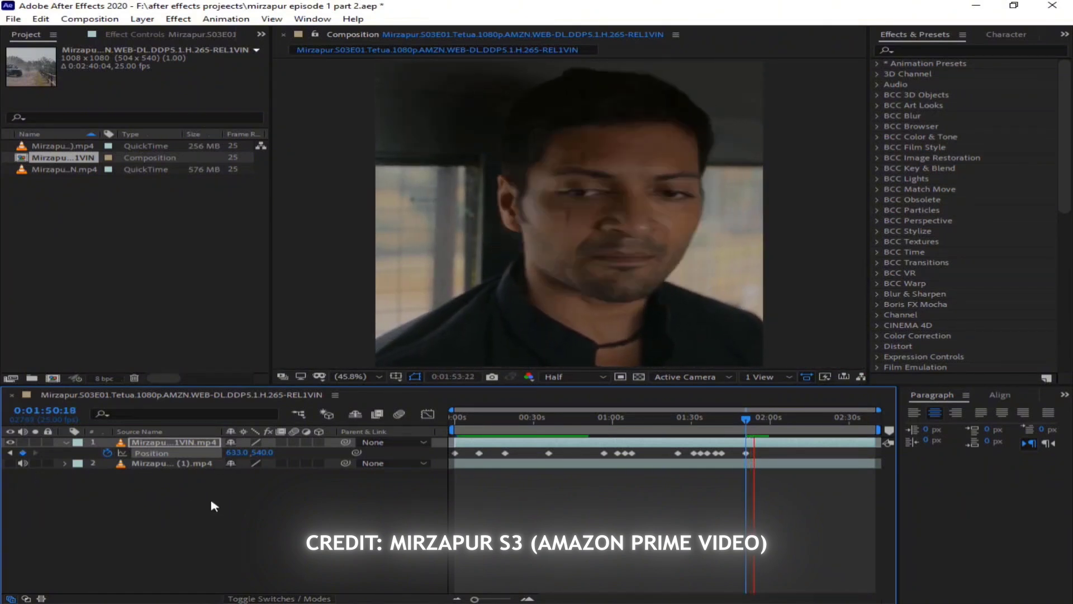
key("space")
key("ctrl+v")
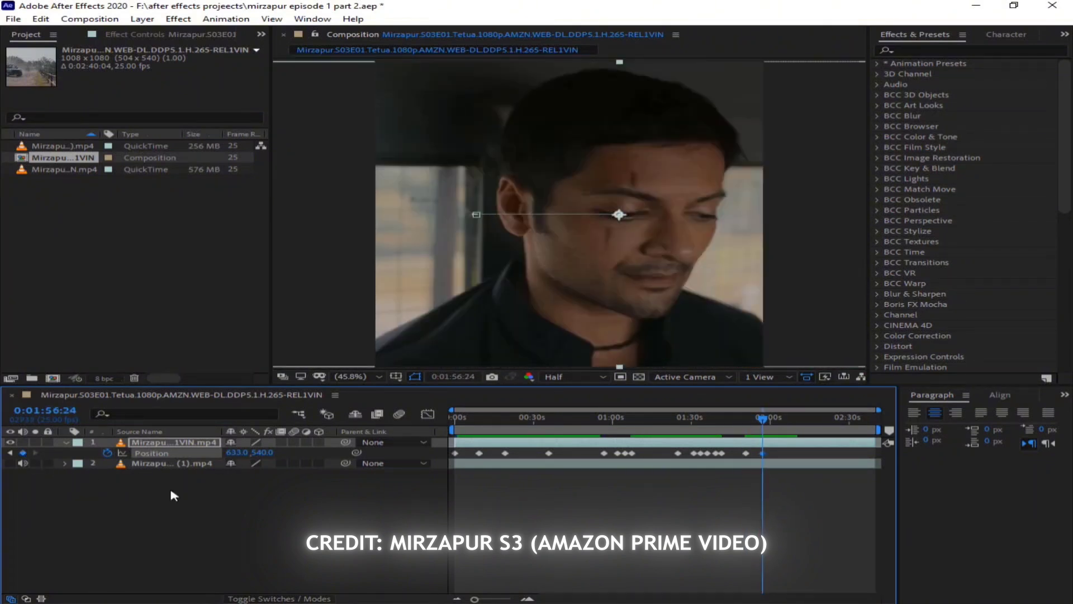
key("Page_Down")
key("ctrl+v")
key("space")
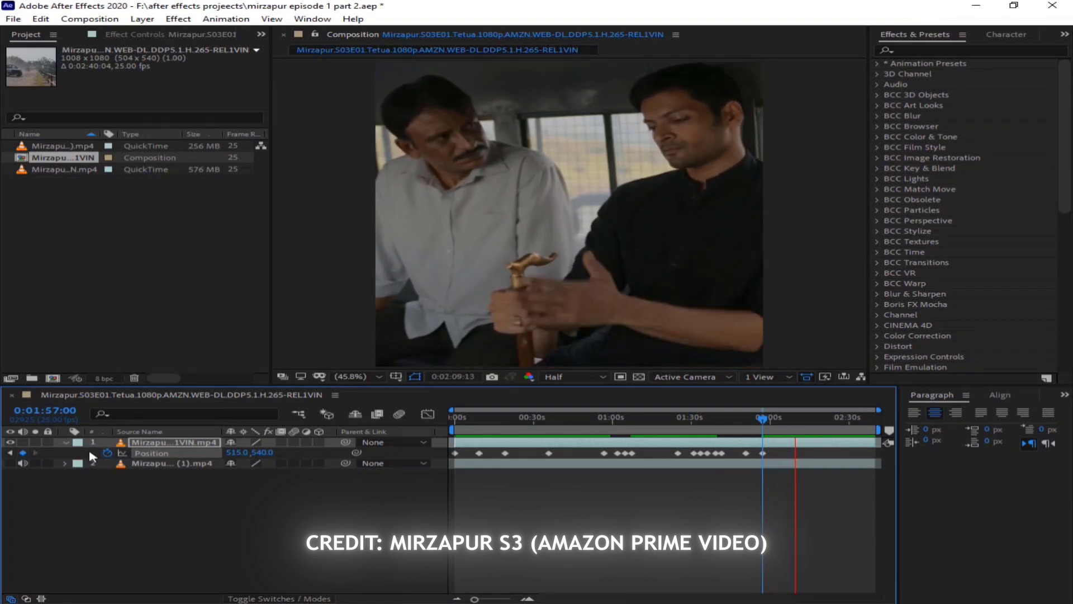
- Keyframe Position at the final cuts near 2:18 to keep the speaking actor centred, ending at 335, 540
key("space")
left_click(23, 453)
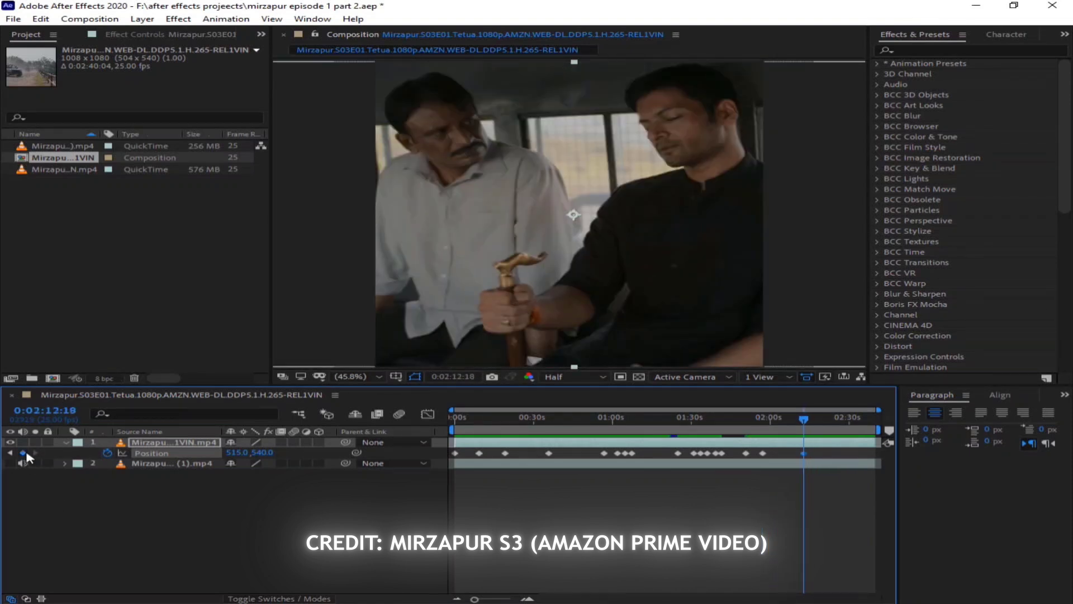
key("ctrl+v")
key("space")
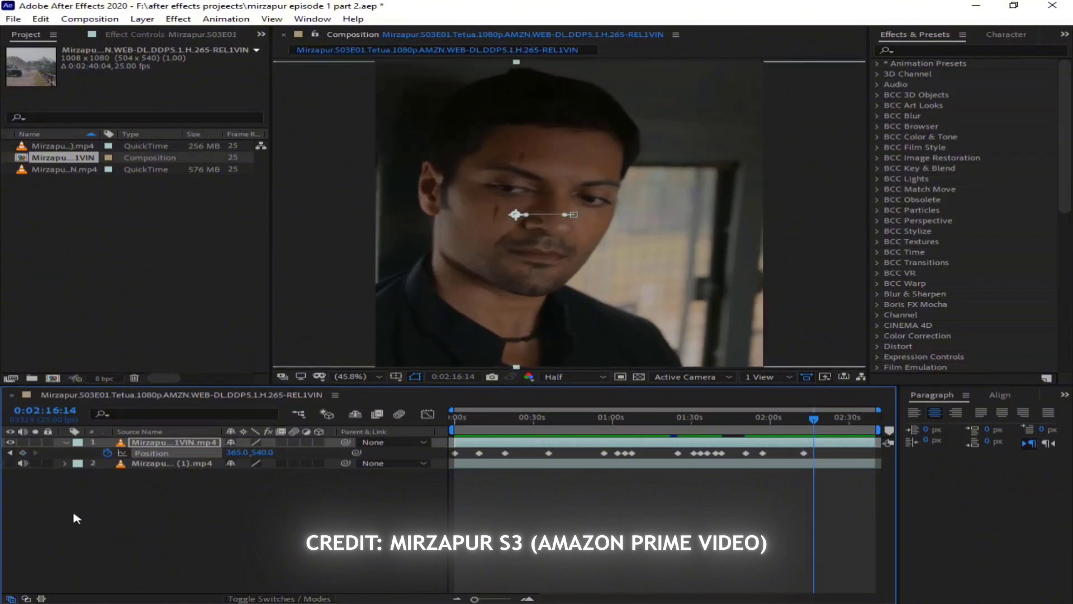
key("space")
left_click_drag(235, 453, 246, 475)
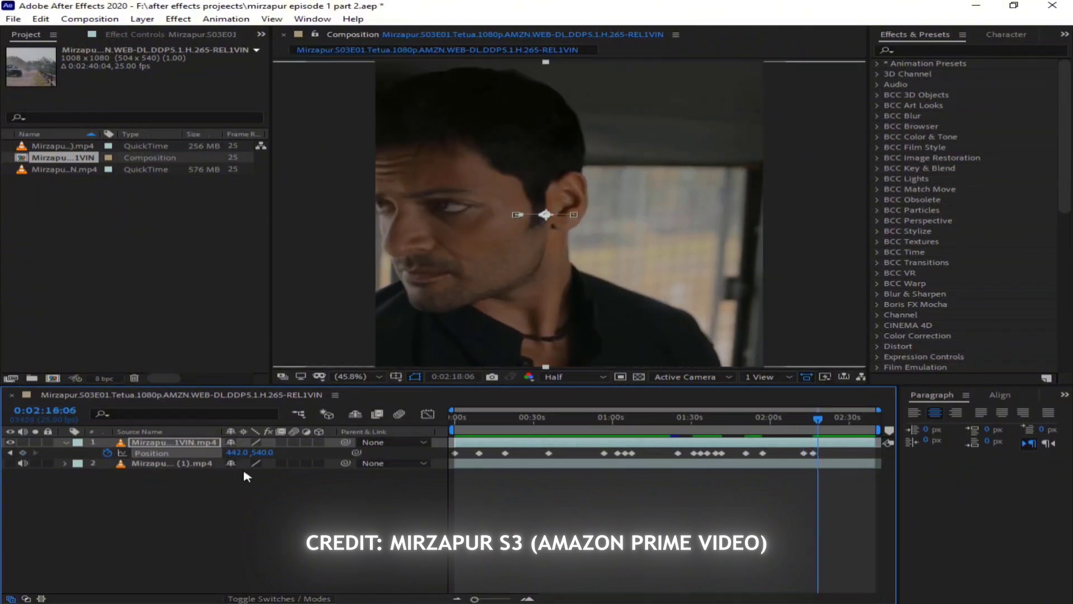
key("space")
key("space")
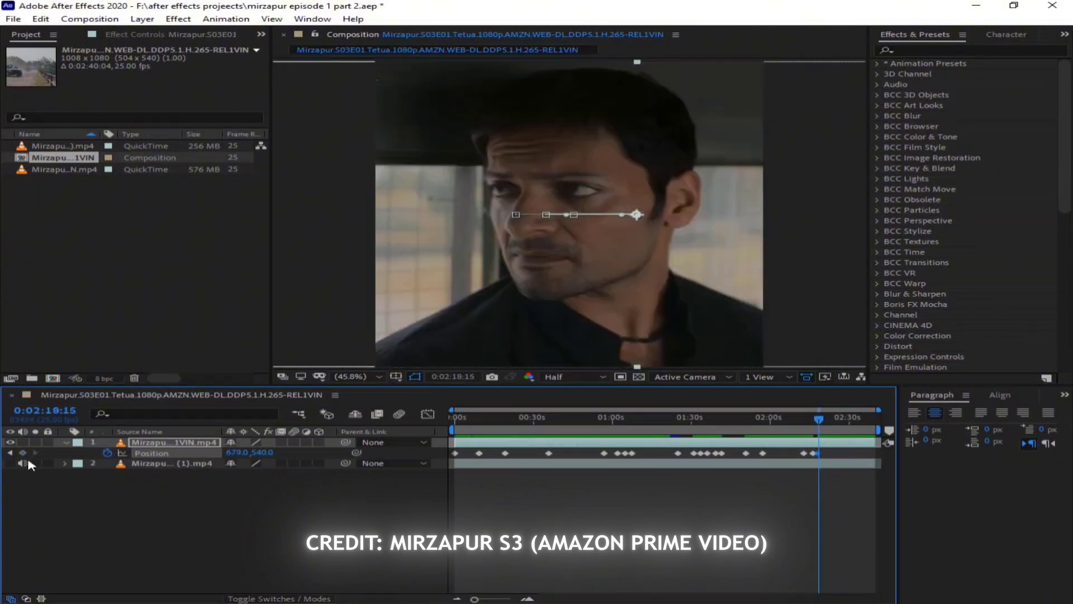
key("Page_Down")
key("ctrl+v")
key("space")
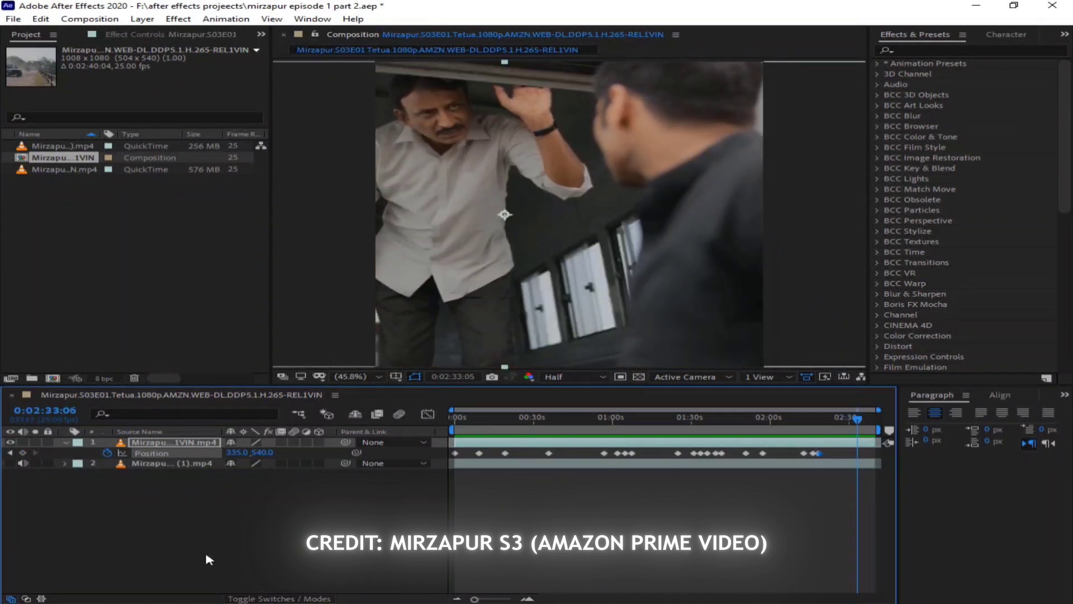
- Near 2:31, keyframe Position so the frame pans across the scene, then preview the pan
left_click(851, 418)
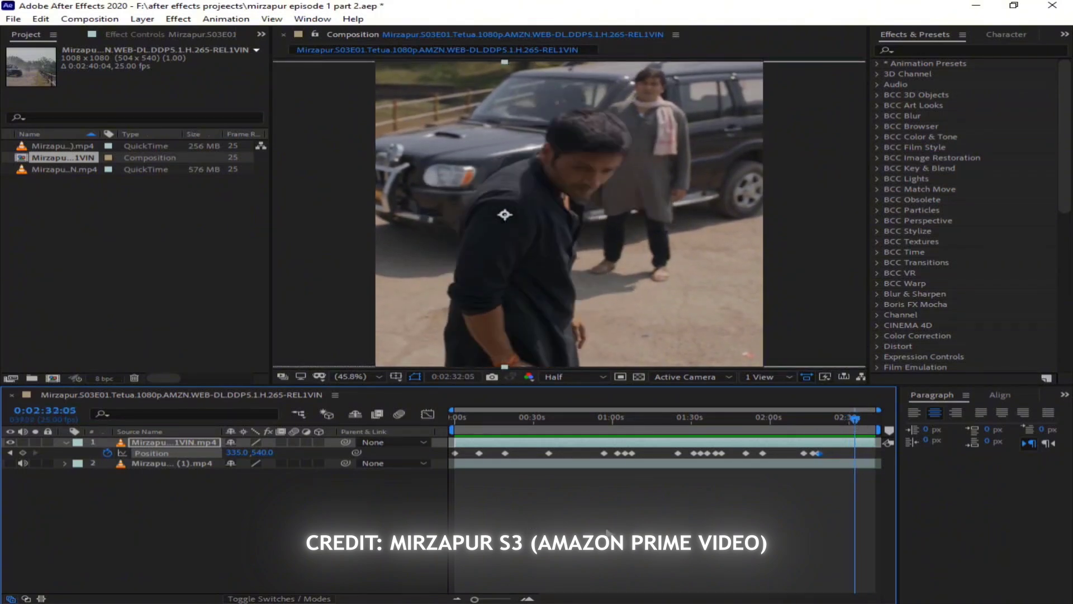
scroll(606, 531, "up", 3)
left_click_drag(832, 596, 847, 597)
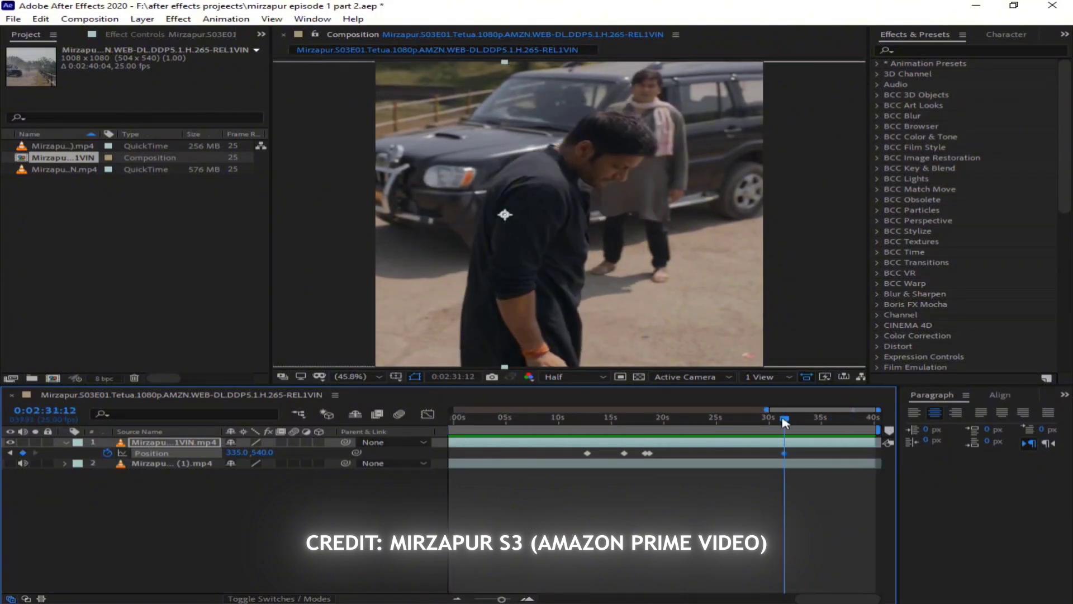
mouse_move(233, 452)
left_mouse_down()
mouse_move(254, 456)
mouse_move(134, 507)
left_mouse_up()
key("space")
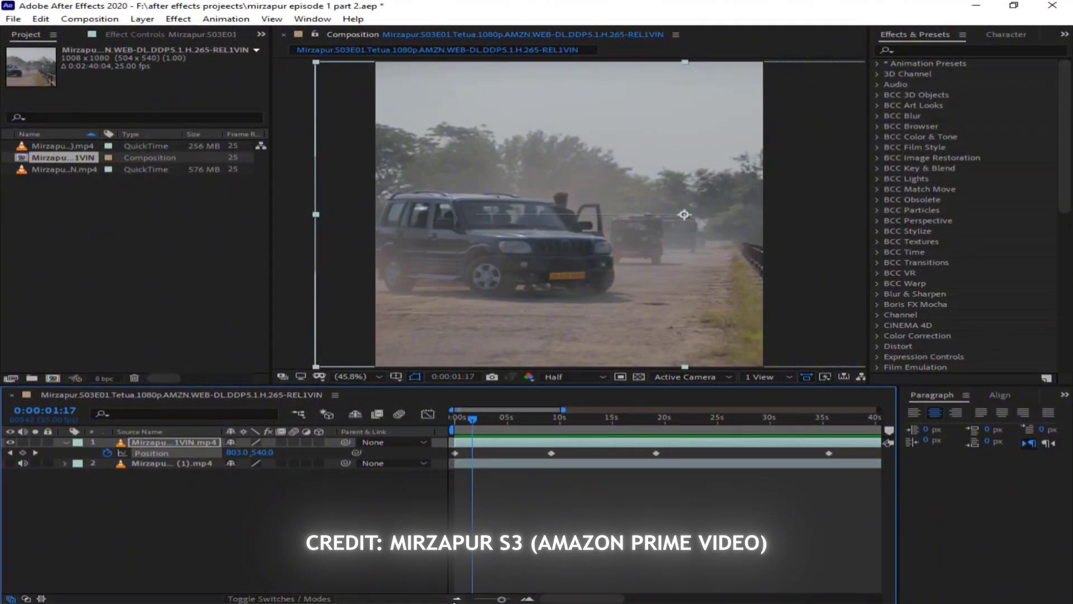
- Zoom the timeline out, collapse layer 1's properties and scrub through to review the reframing
left_click(457, 599)
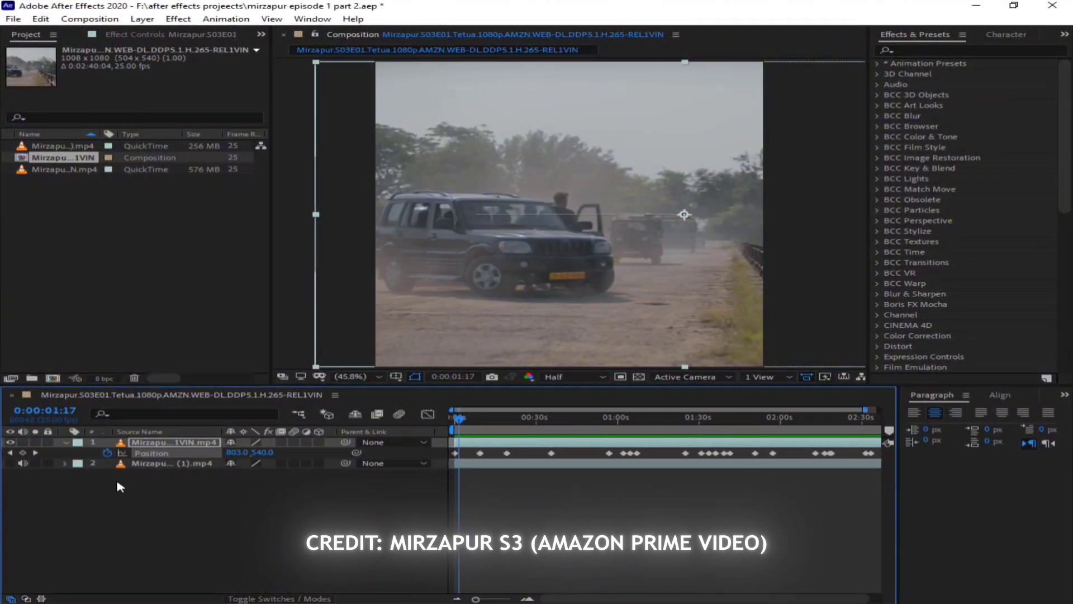
left_click(66, 442)
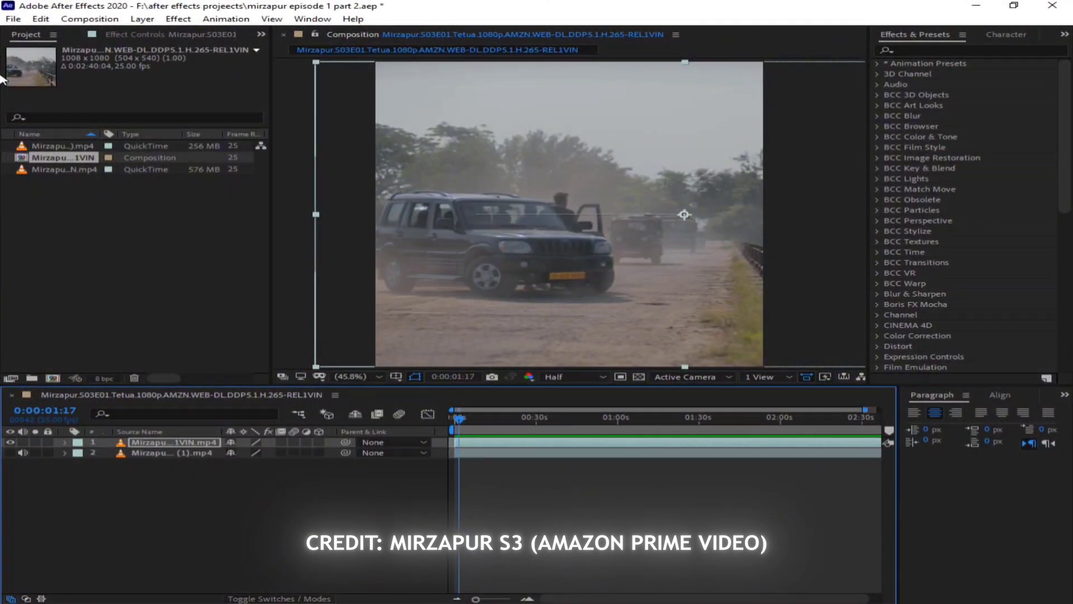
left_click_drag(478, 420, 901, 428)
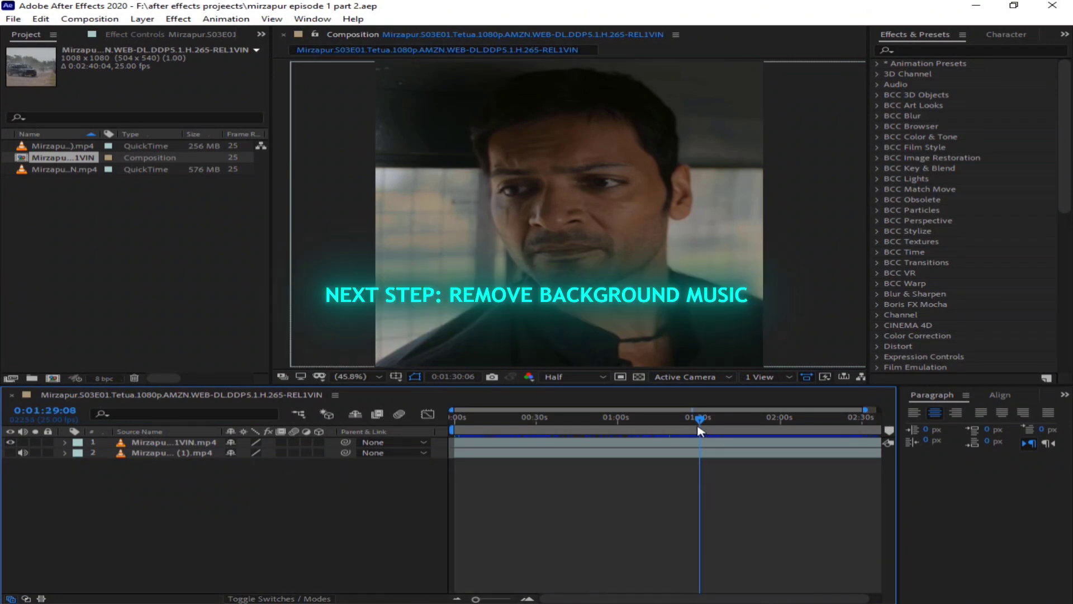
left_click(696, 429)
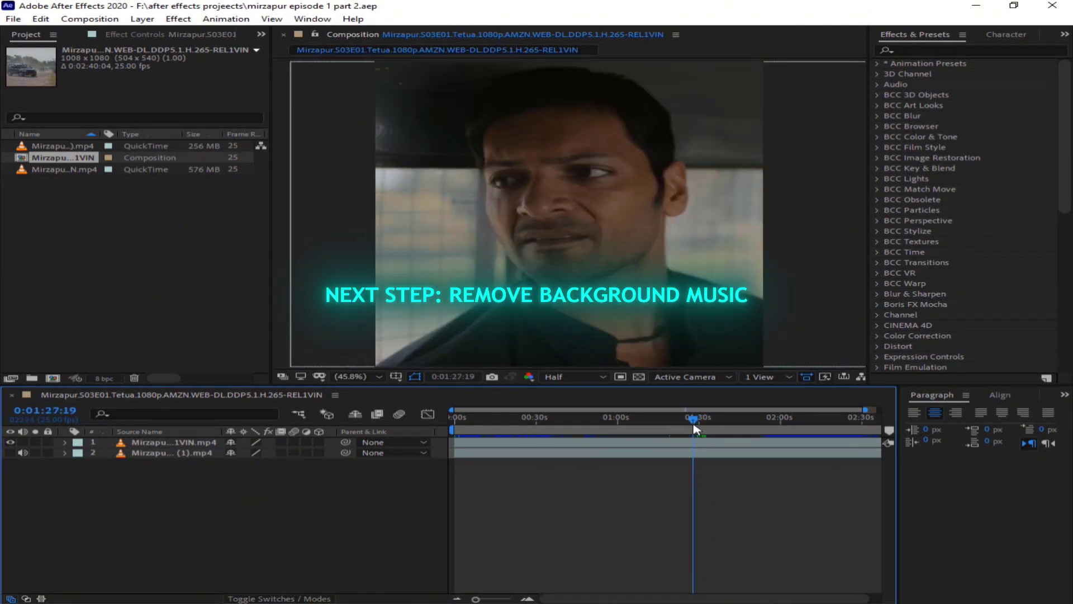
- Add the composition to the Render Queue with MP3 as the output format
left_click(13, 18)
mouse_move(115, 204)
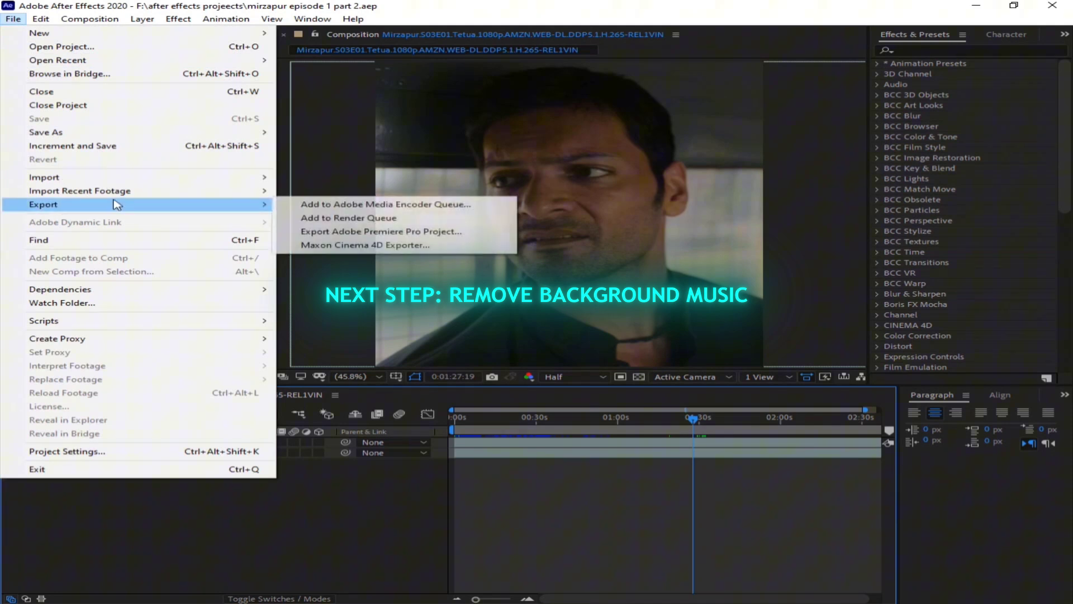
left_click(307, 218)
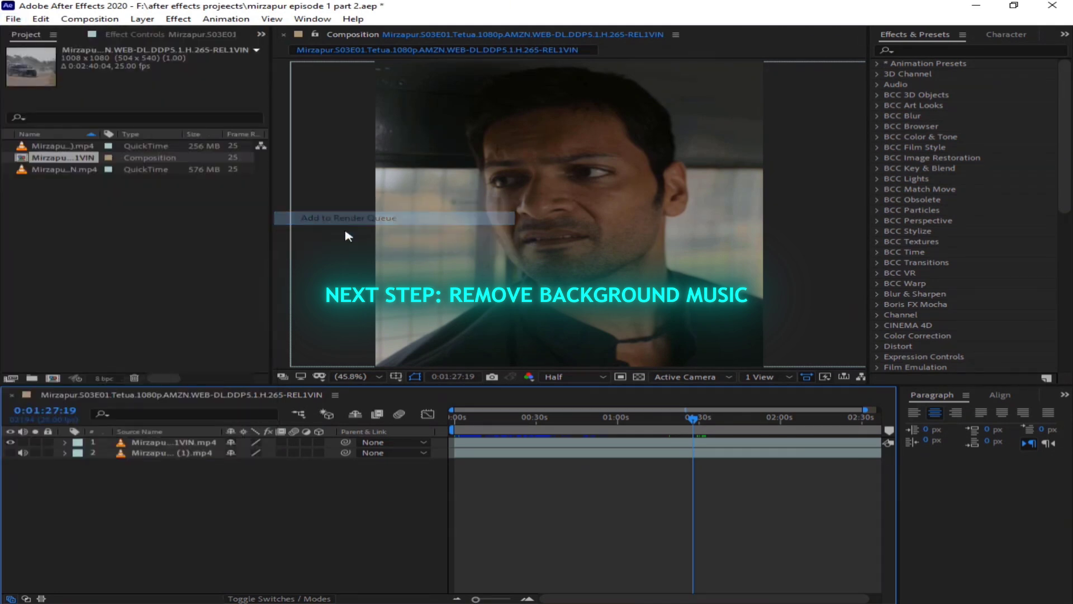
left_click(138, 479)
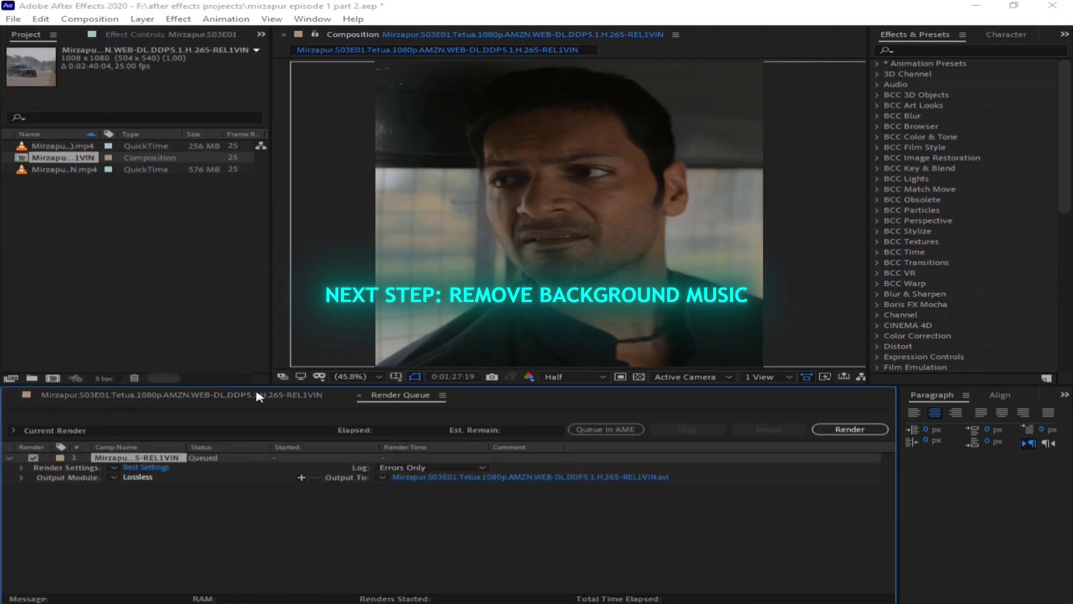
left_click(455, 155)
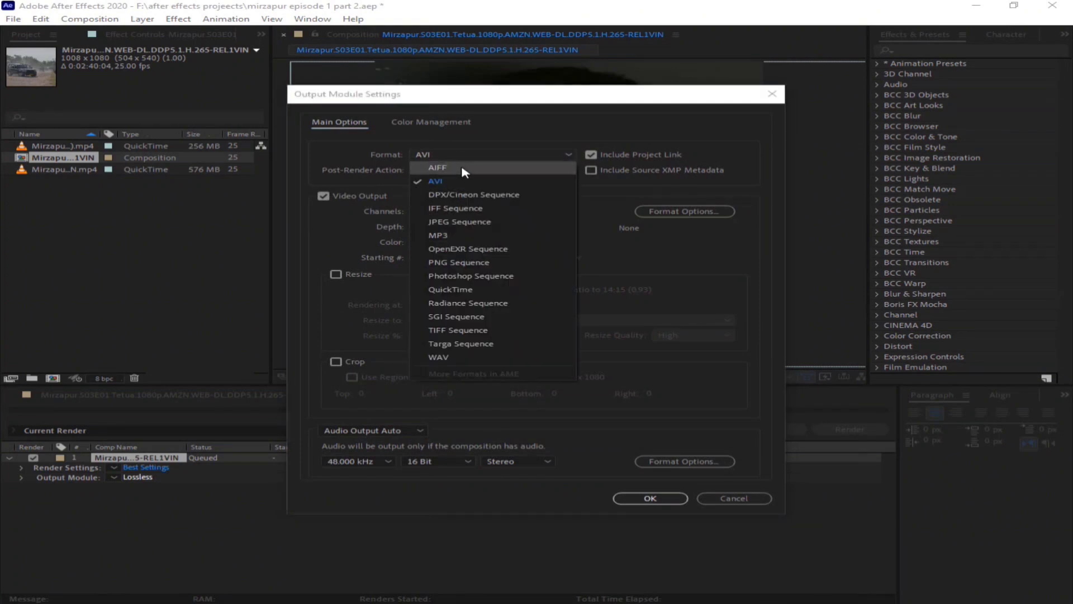
key("Escape")
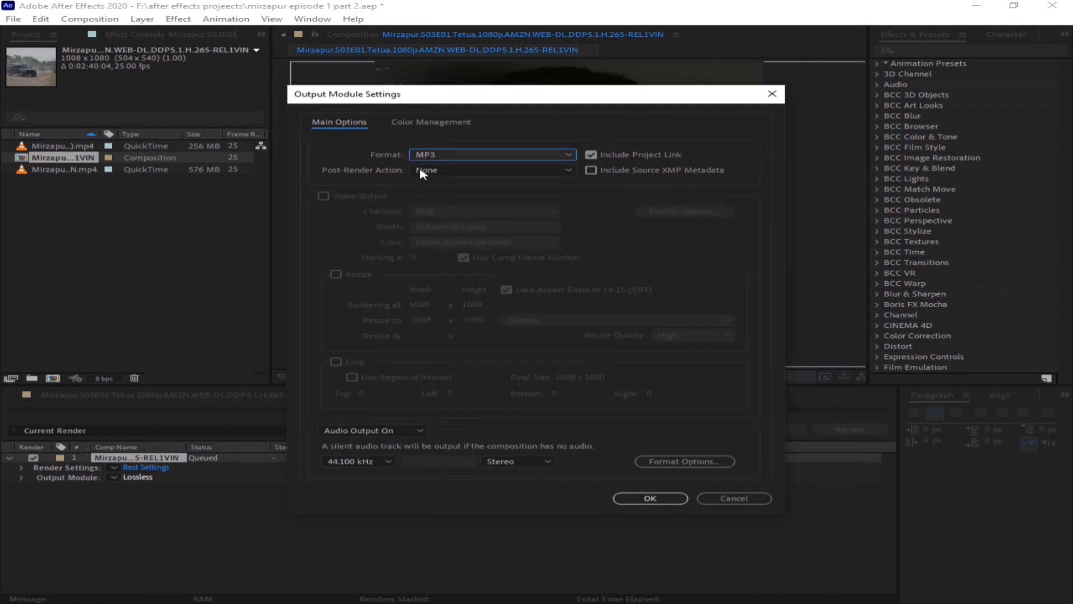
left_click(651, 497)
- Set the output destination to New folder (3), render the MP3 and close the Render Queue
left_click(554, 480)
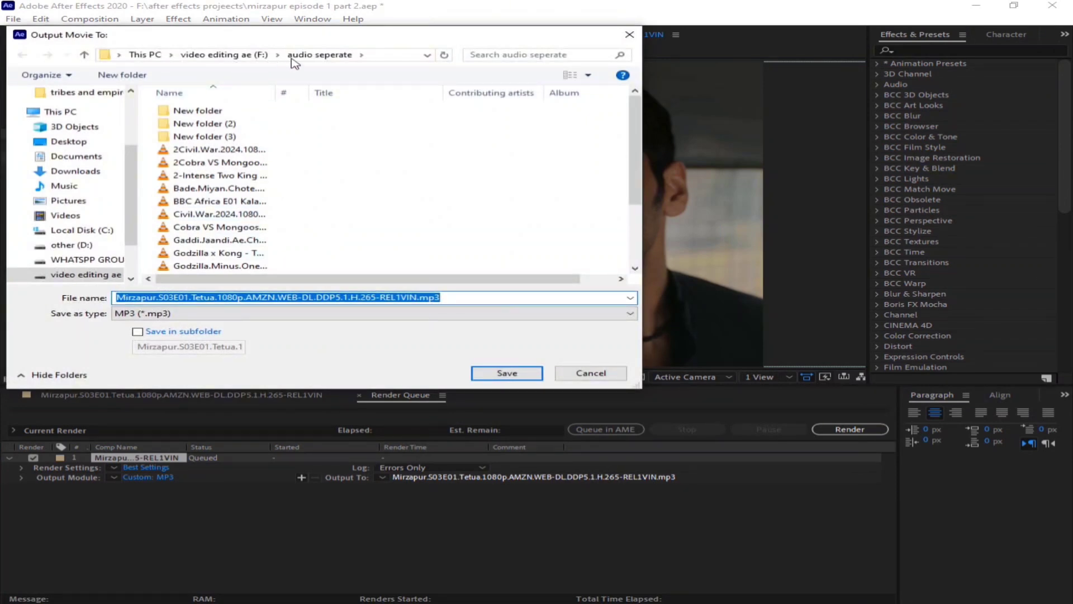
double_click(184, 137)
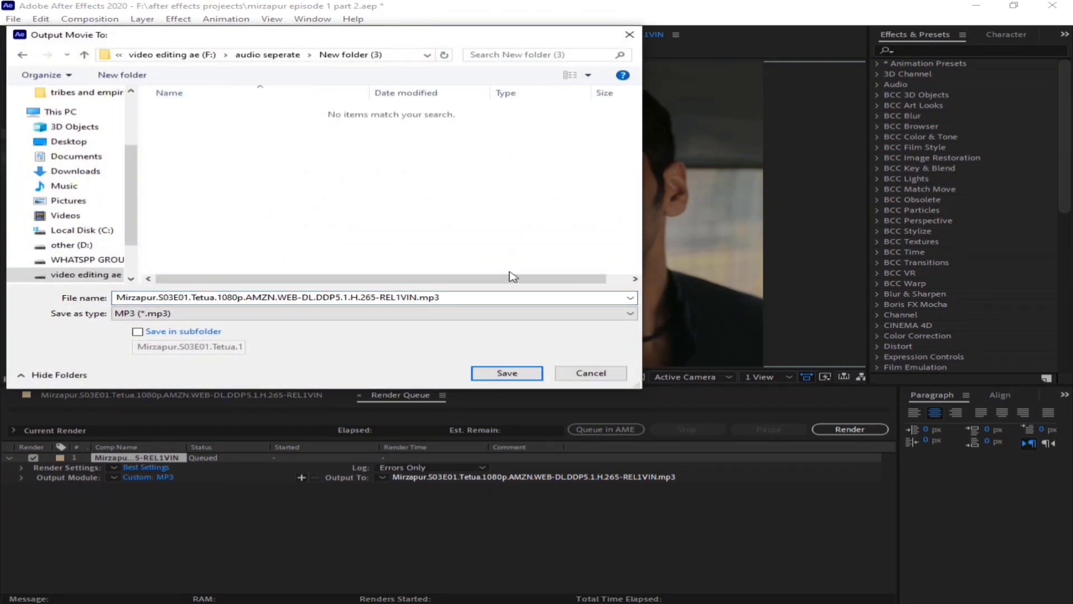
left_click(506, 373)
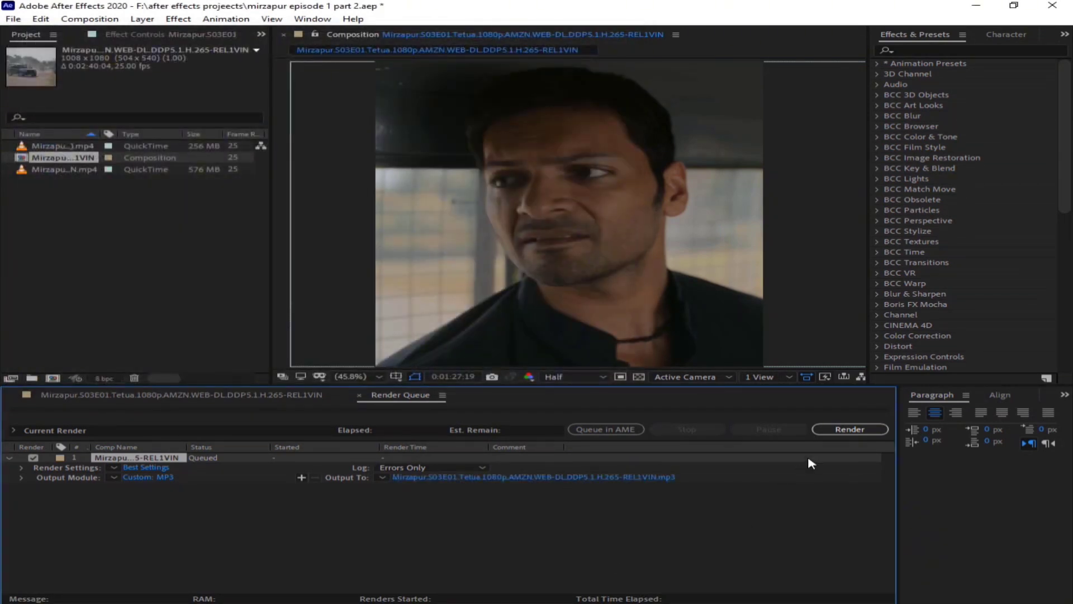
left_click(858, 430)
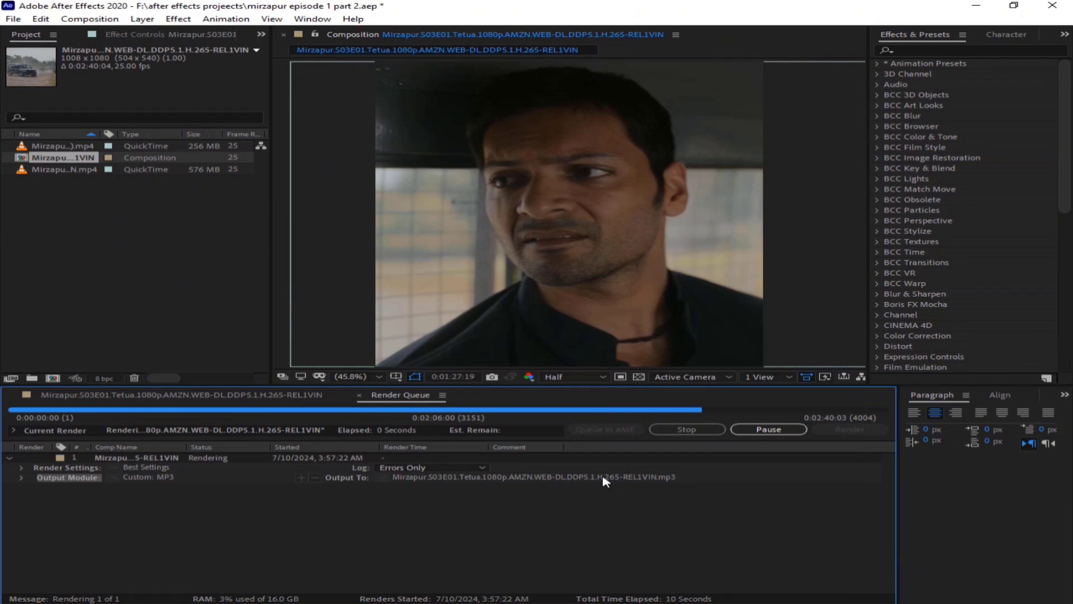
left_click(359, 394)
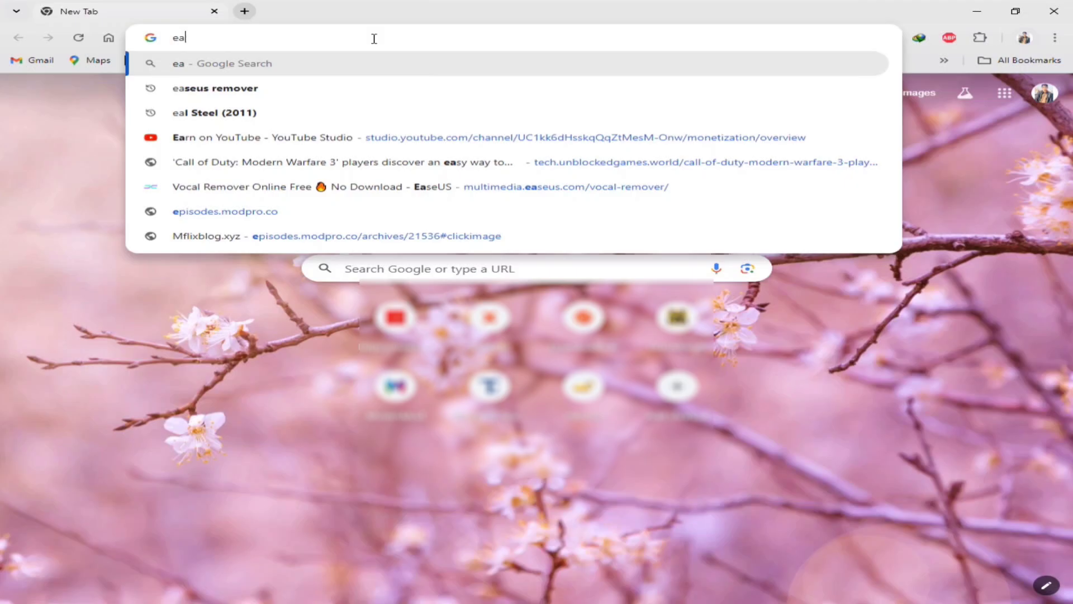
- Search Google for 'easeus remover' and open the EaseUS Vocal Remover Online Free page
type("s")
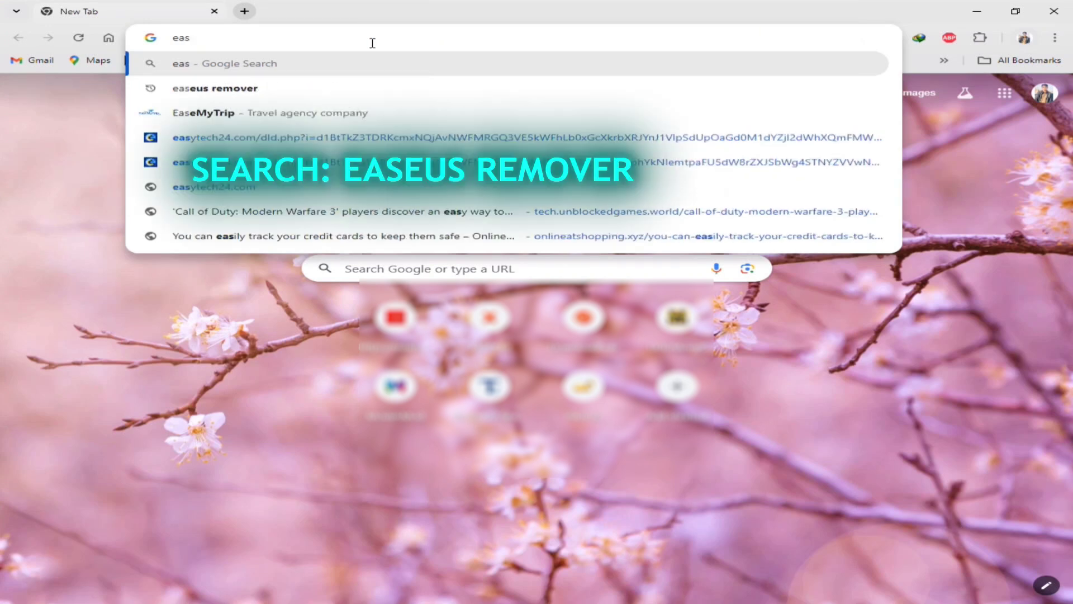
left_click(268, 88)
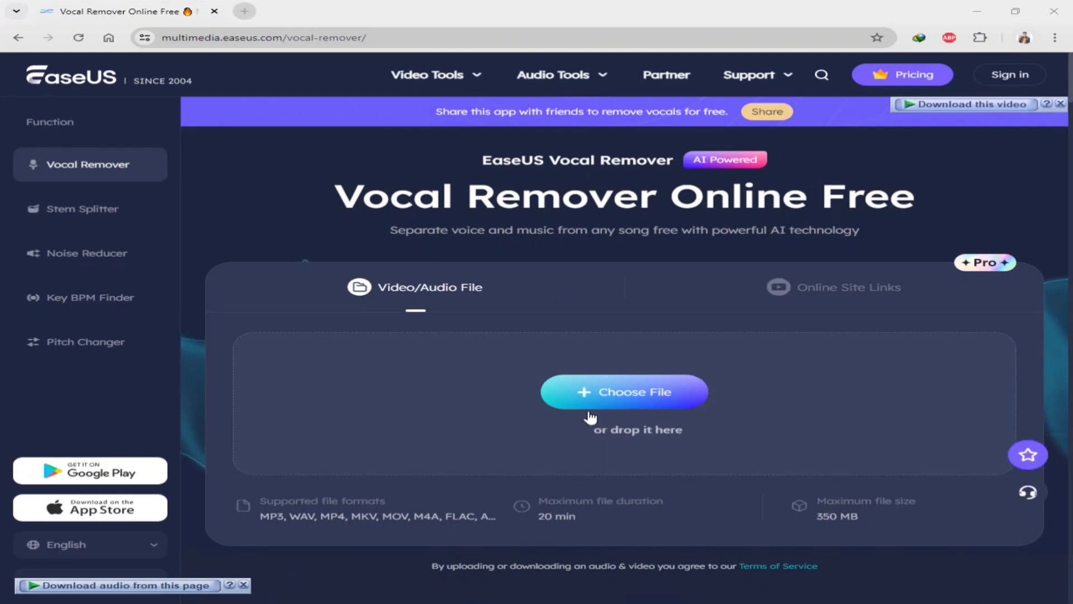
- Upload the Mirzapur MP3 from New folder (3) to get Origin, Instrumental and Vocal tracks
left_click(567, 383)
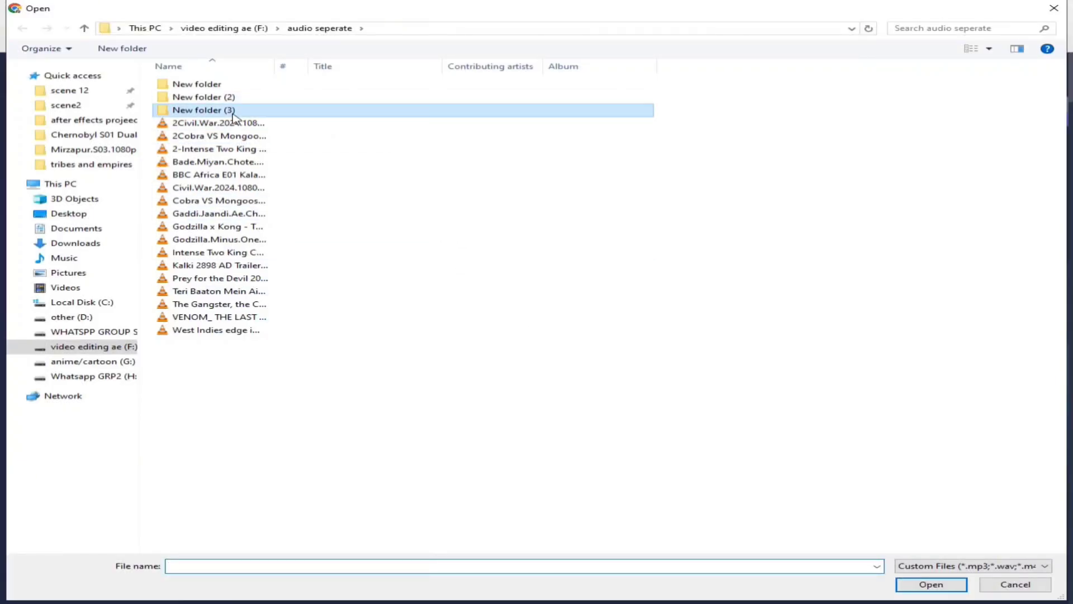
double_click(235, 110)
double_click(277, 84)
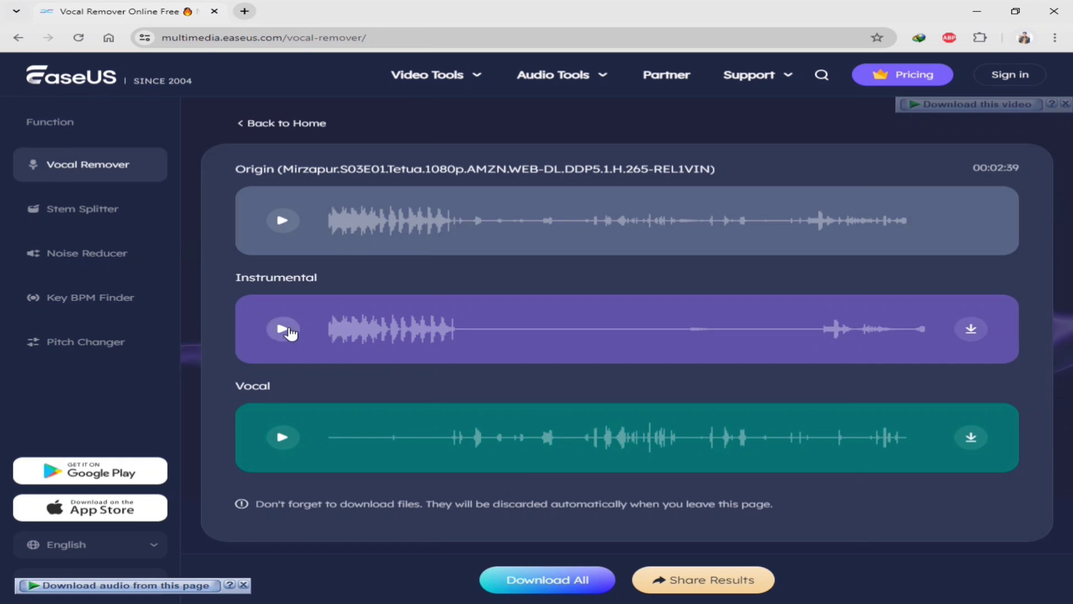
- Play the Instrumental and Vocal tracks, then request the Vocal download, which prompts a sign-up
left_click(289, 331)
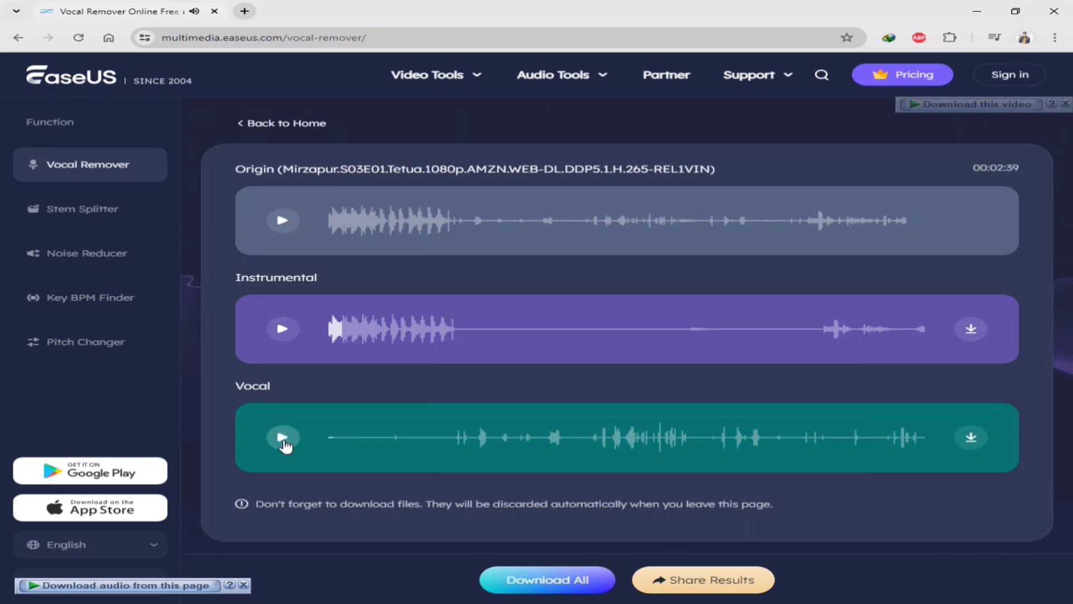
left_click(604, 434)
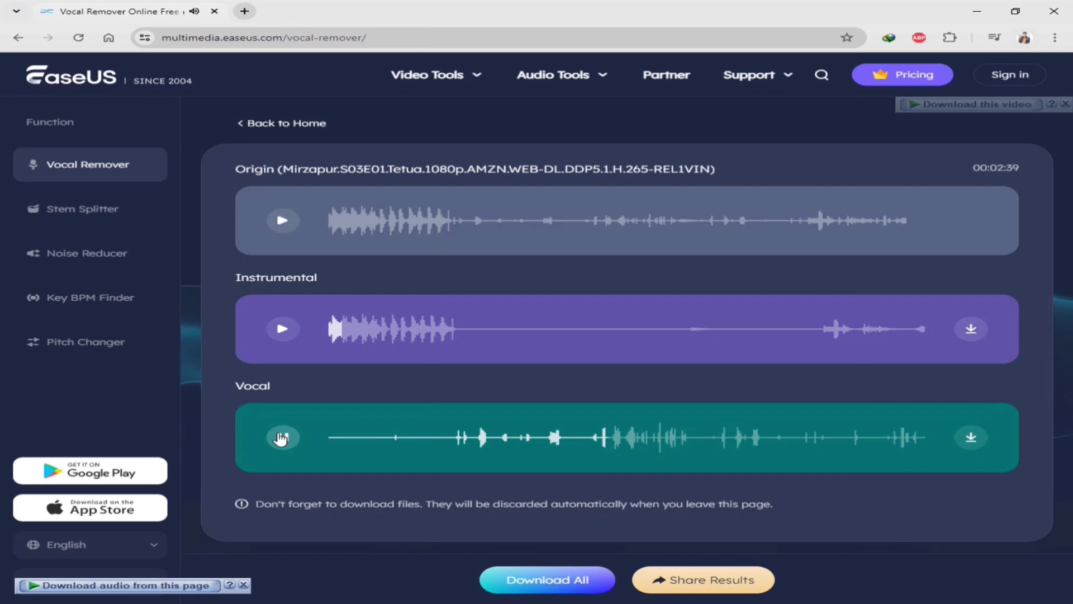
left_click(281, 438)
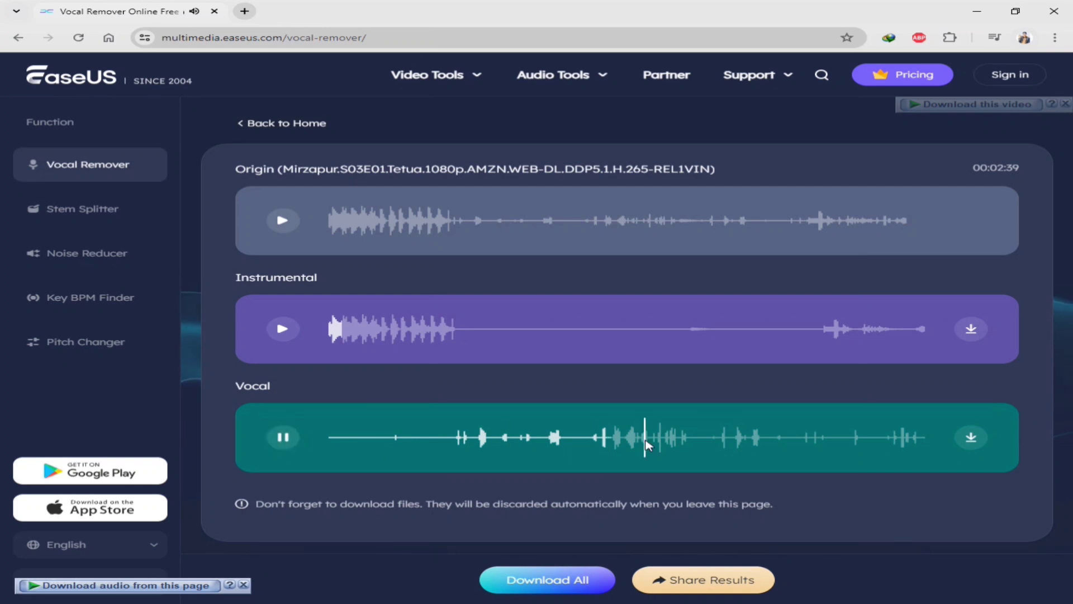
left_click(292, 445)
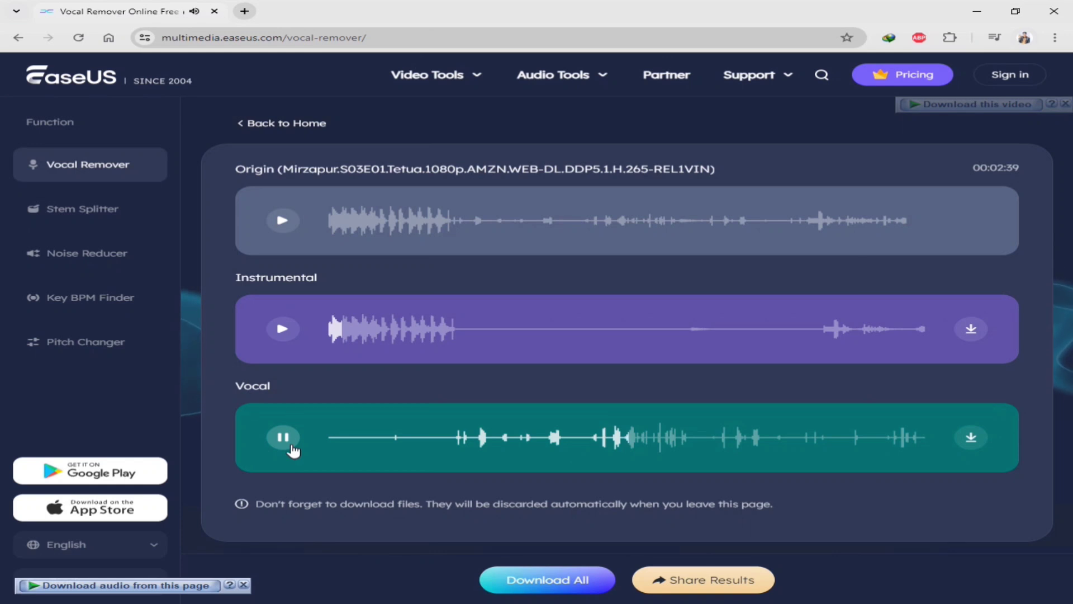
left_click(971, 437)
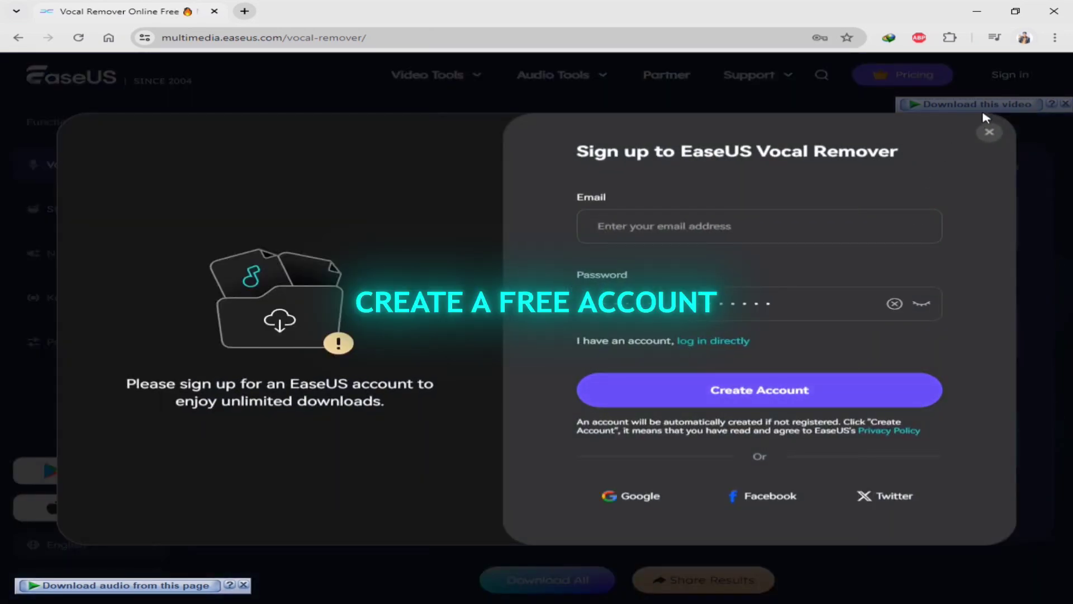
- Sign up with Google and download the vocal MP3 to F:\audio seperate
left_click(644, 499)
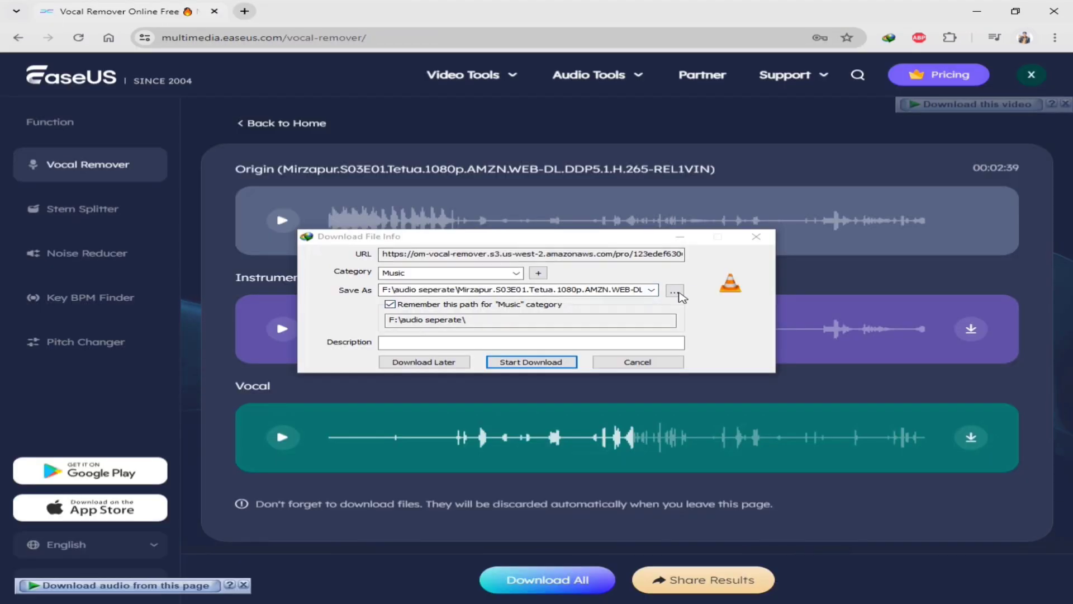
left_click(554, 362)
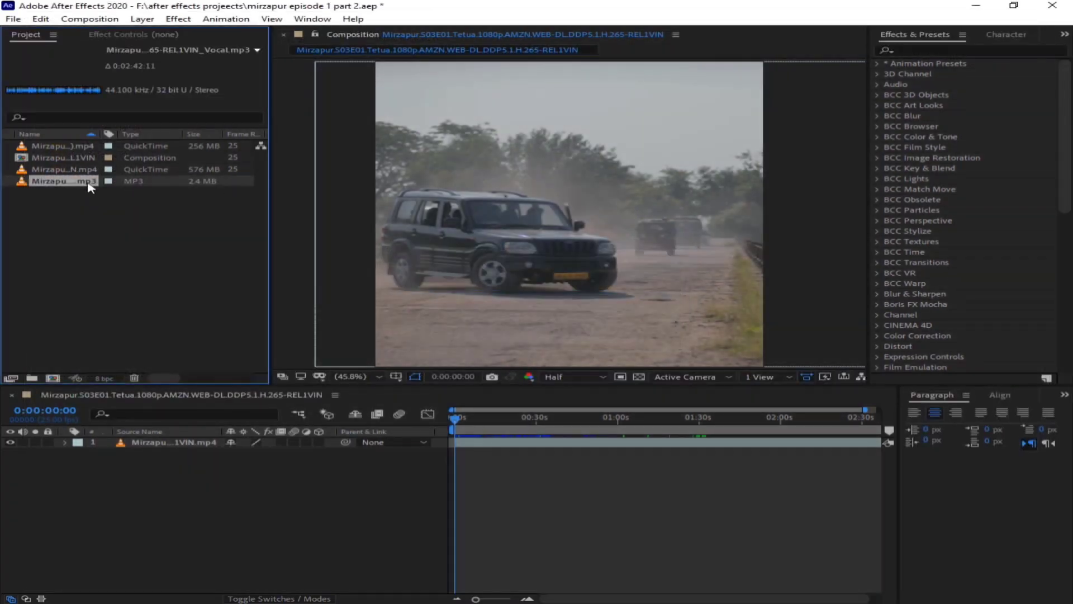
- Add the vocal mp3 to the timeline as a second layer and preview around 1:24
left_click_drag(61, 180, 166, 480)
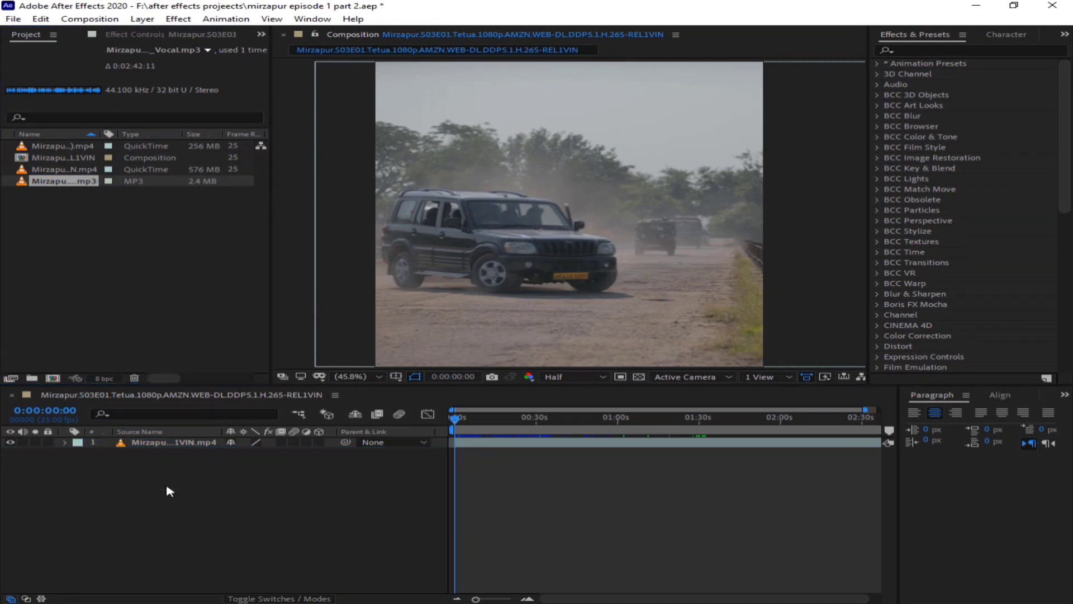
left_click(211, 512)
left_click(684, 421)
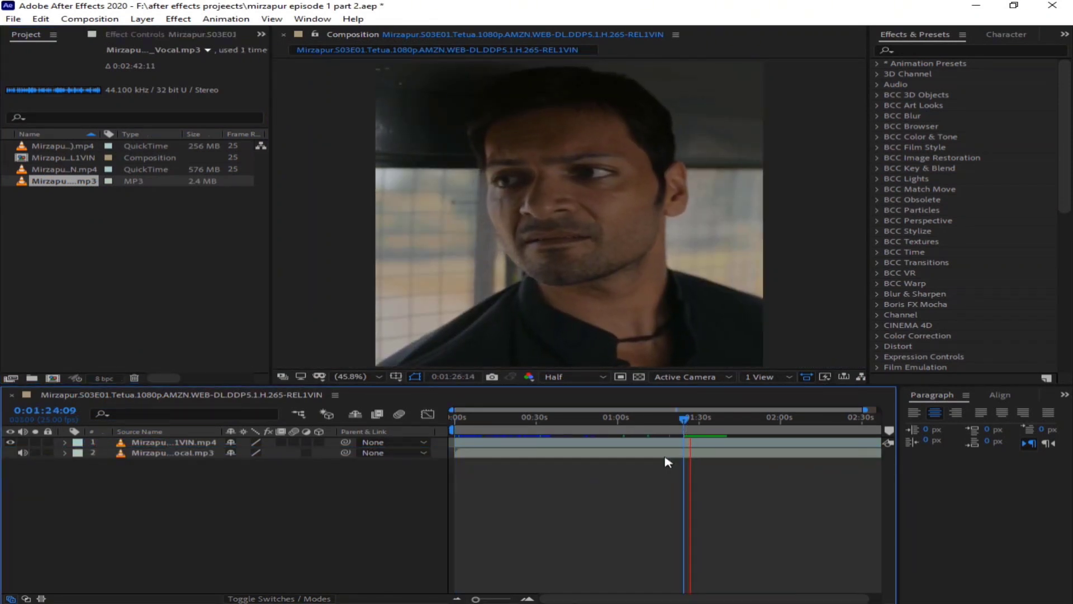
key("space")
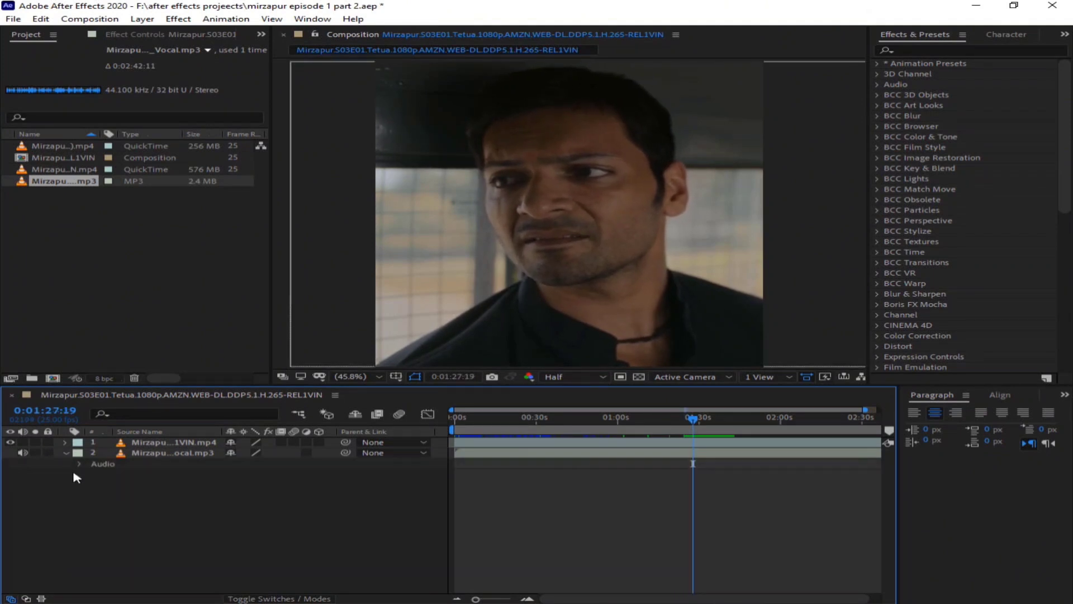
- Raise the vocal layer's Audio Levels to +7 dB, then return the playhead to the start
left_click(77, 463)
left_click(234, 473)
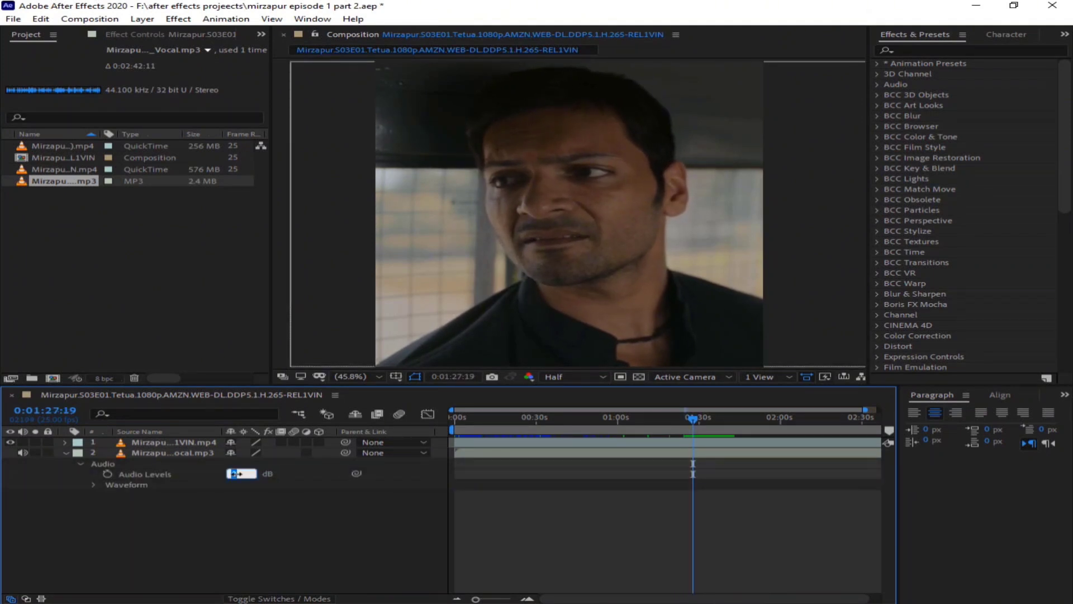
key("Return")
left_click(70, 454)
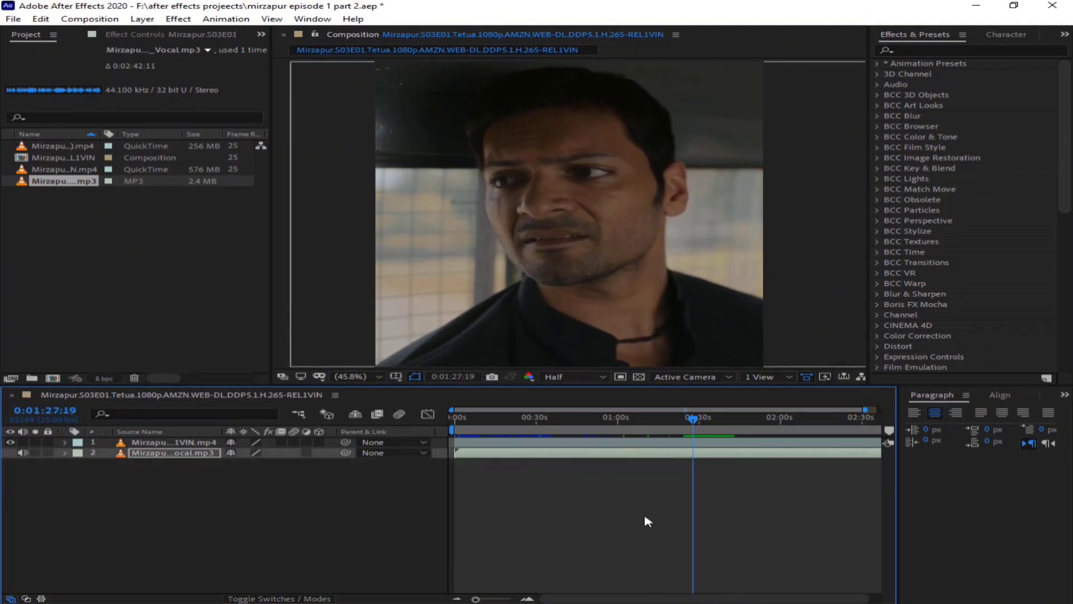
left_click(643, 511)
left_click_drag(514, 417, 421, 430)
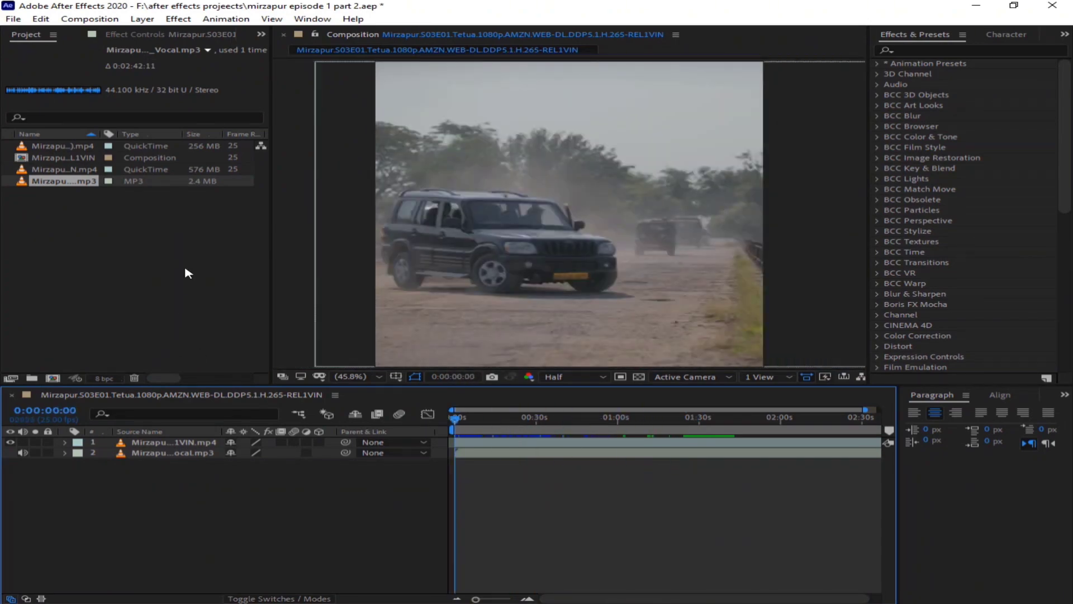
- Import the Agency video from F: > music > song > New folder > slowed & reverb as layer three
double_click(188, 272)
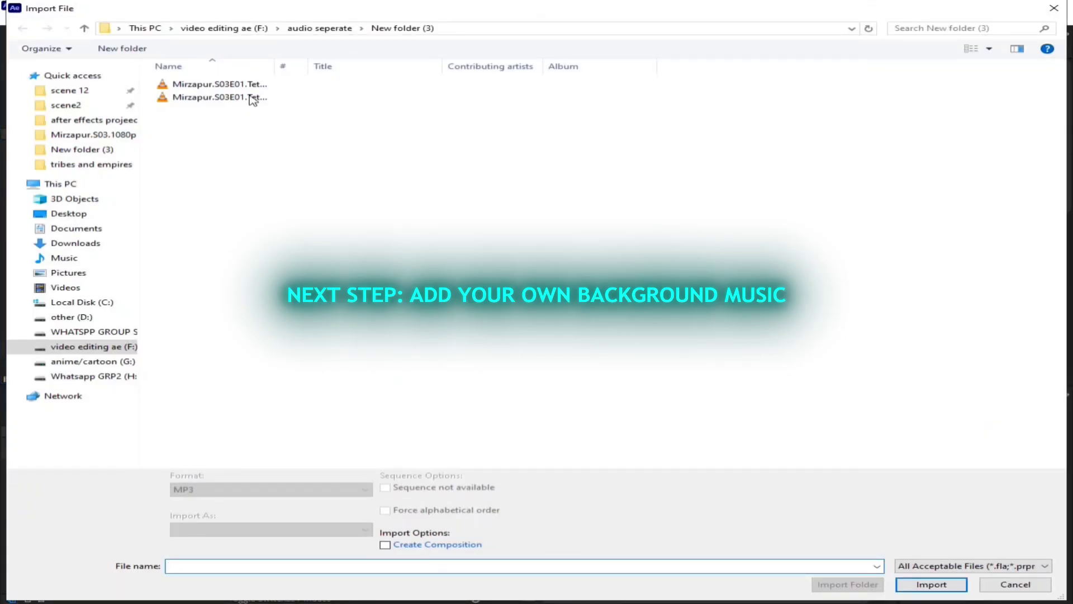
left_click(94, 347)
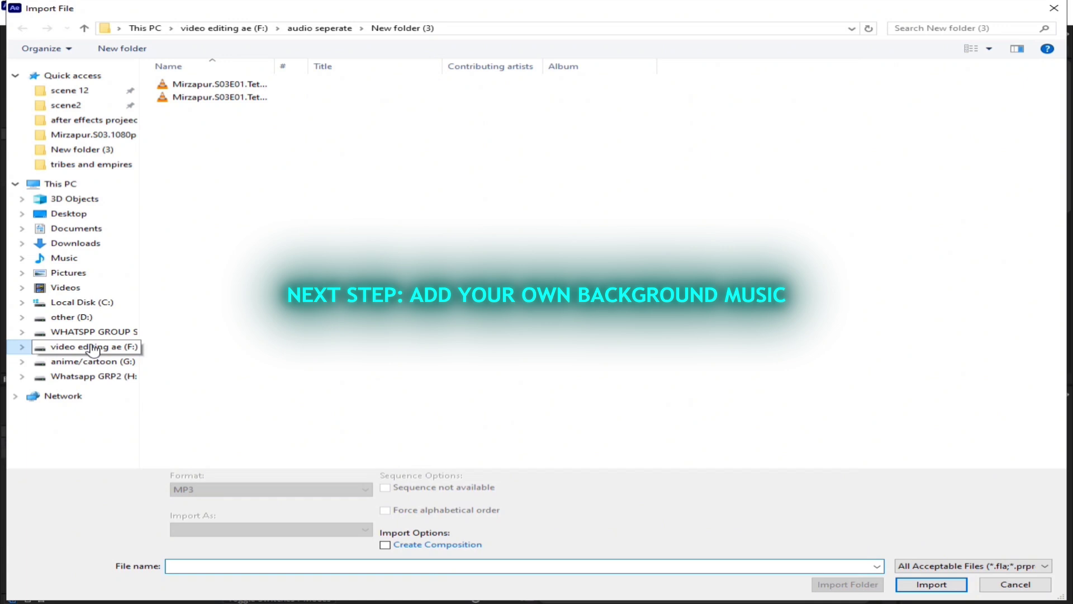
double_click(914, 101)
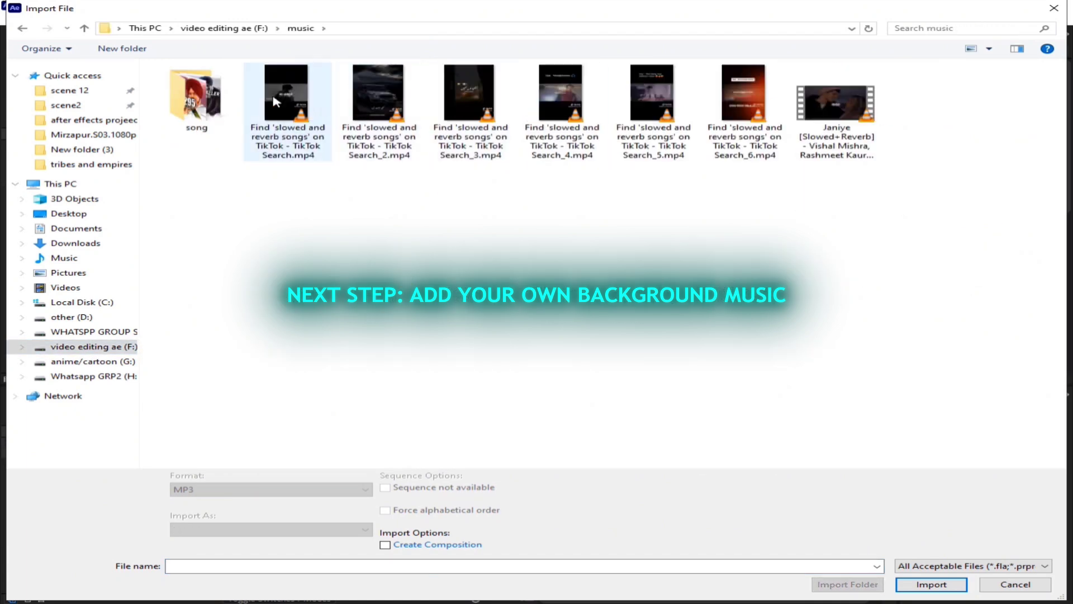
double_click(220, 94)
double_click(221, 93)
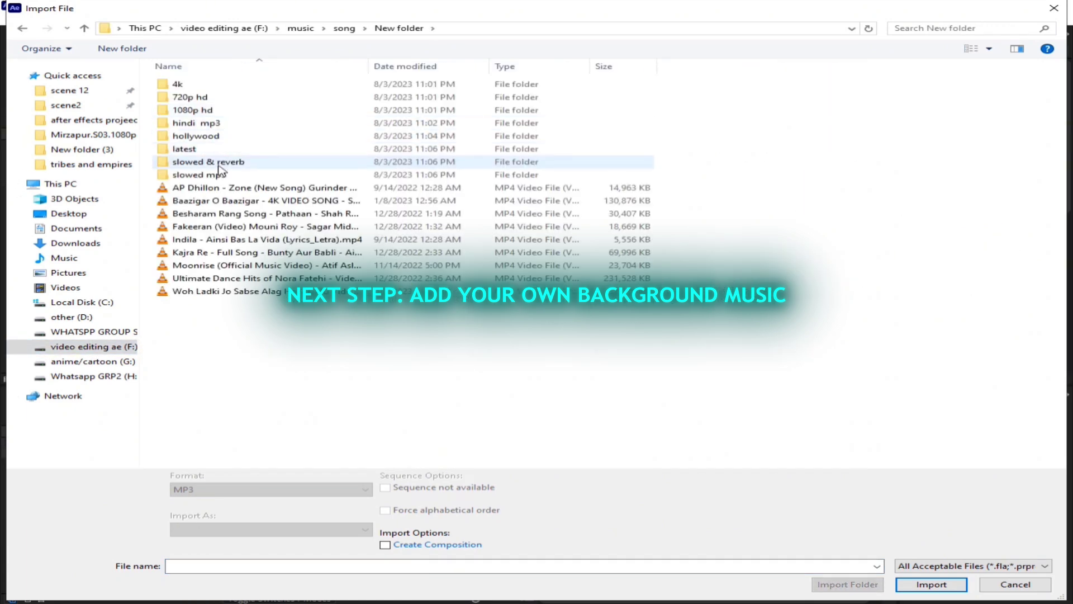
double_click(220, 162)
double_click(210, 106)
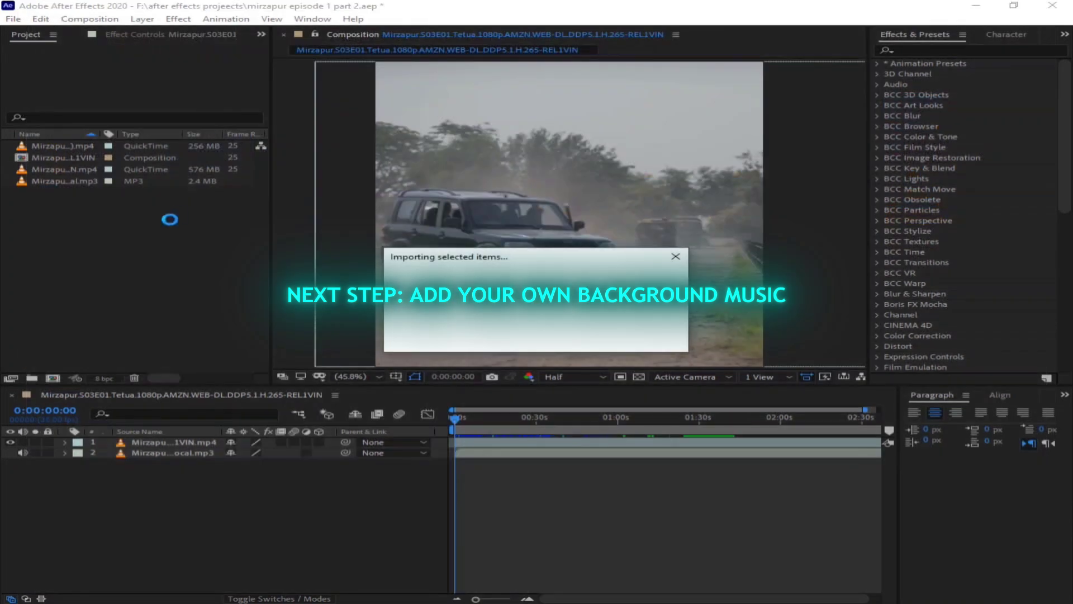
left_click_drag(63, 145, 170, 463)
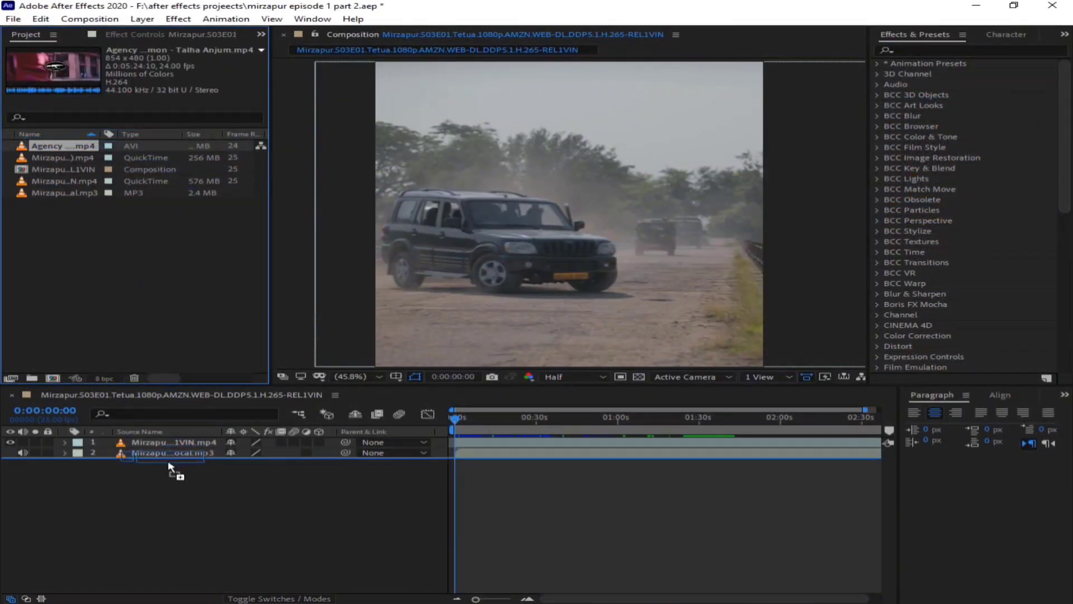
left_click(14, 473)
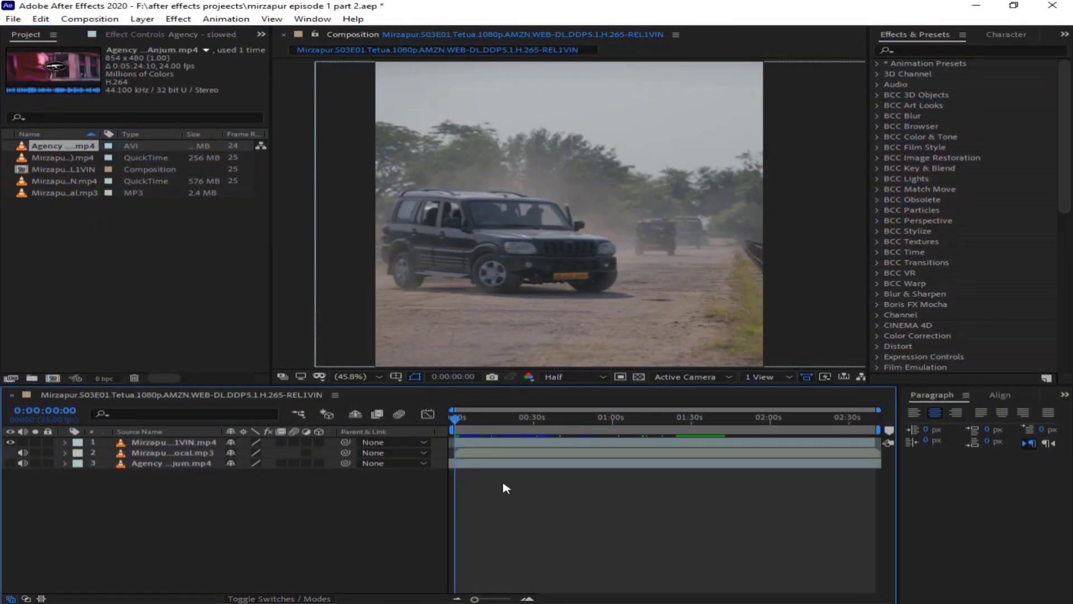
- Time-stretch the Agency layer by a factor of 110, lengthening it to 0:05:56:21
right_click(490, 464)
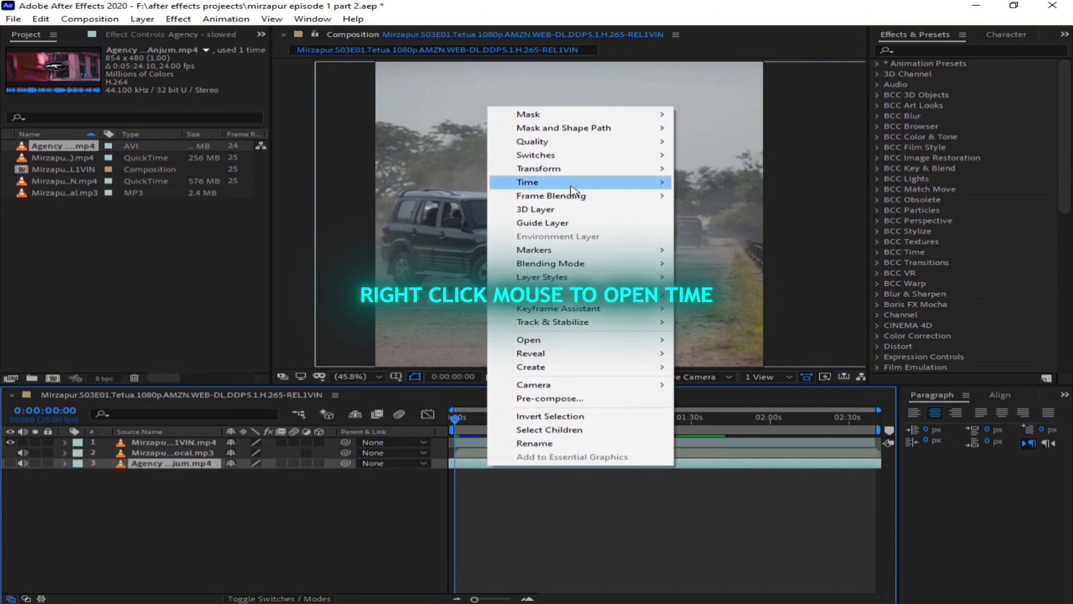
mouse_move(571, 187)
left_click(727, 209)
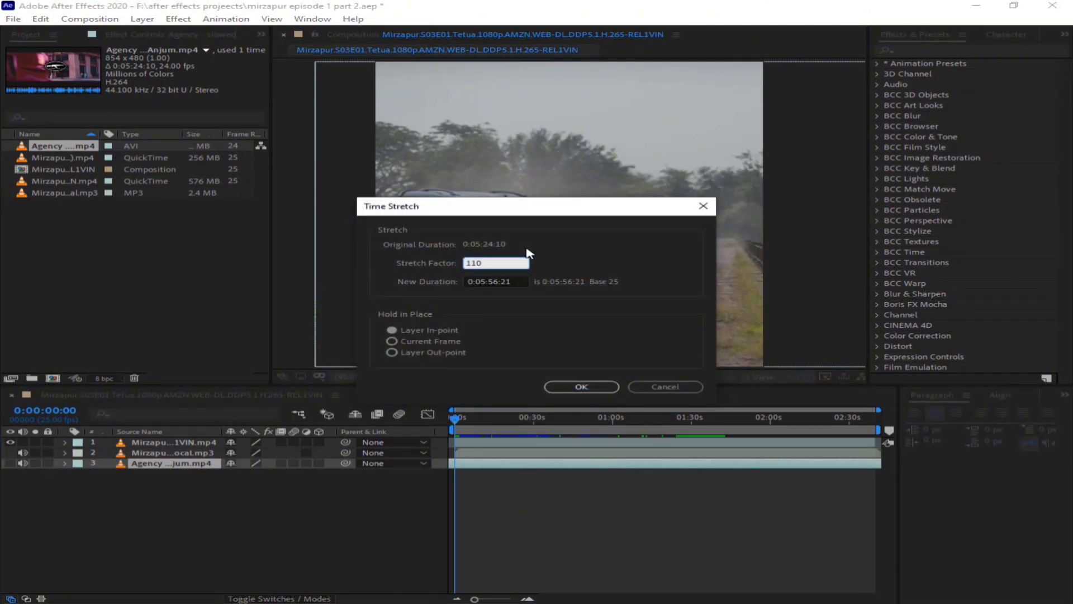
key("Return")
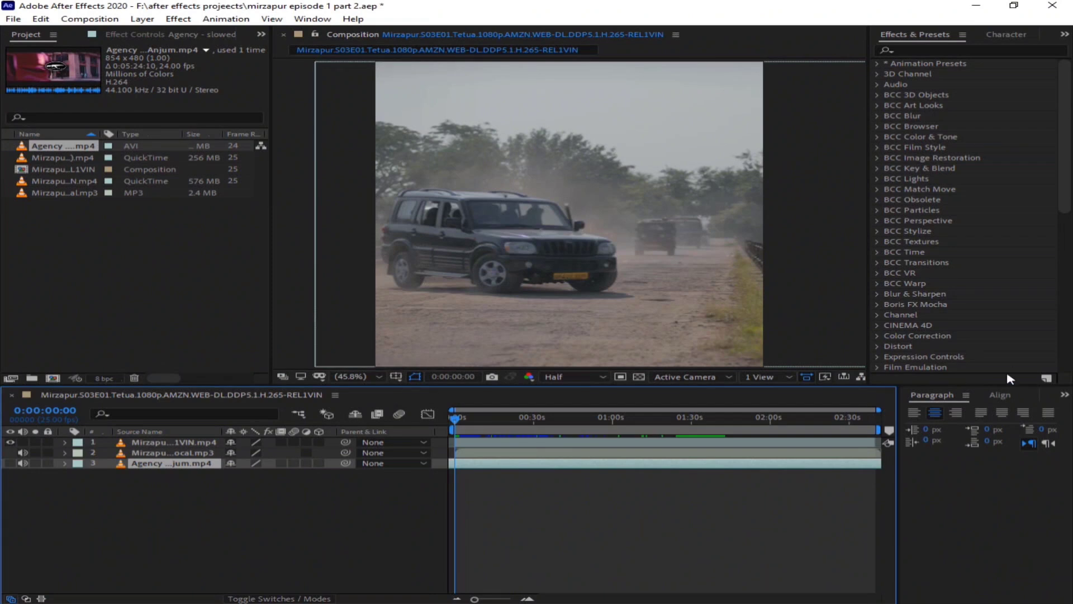
left_click(692, 424)
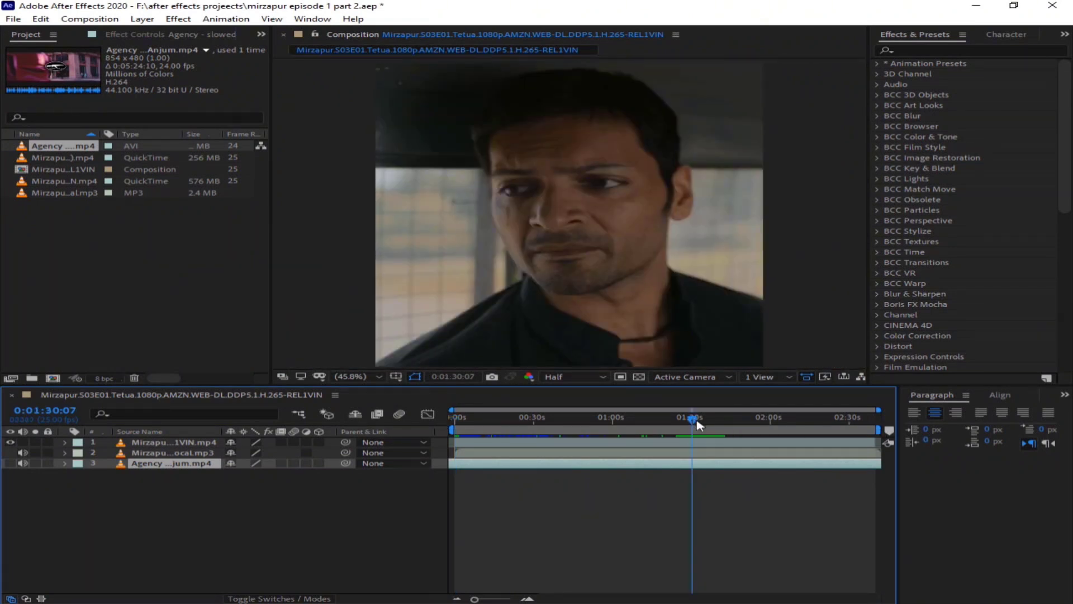
- Turn down the Agency layer's Audio Levels and preview the mix around 0:01:26
key("space")
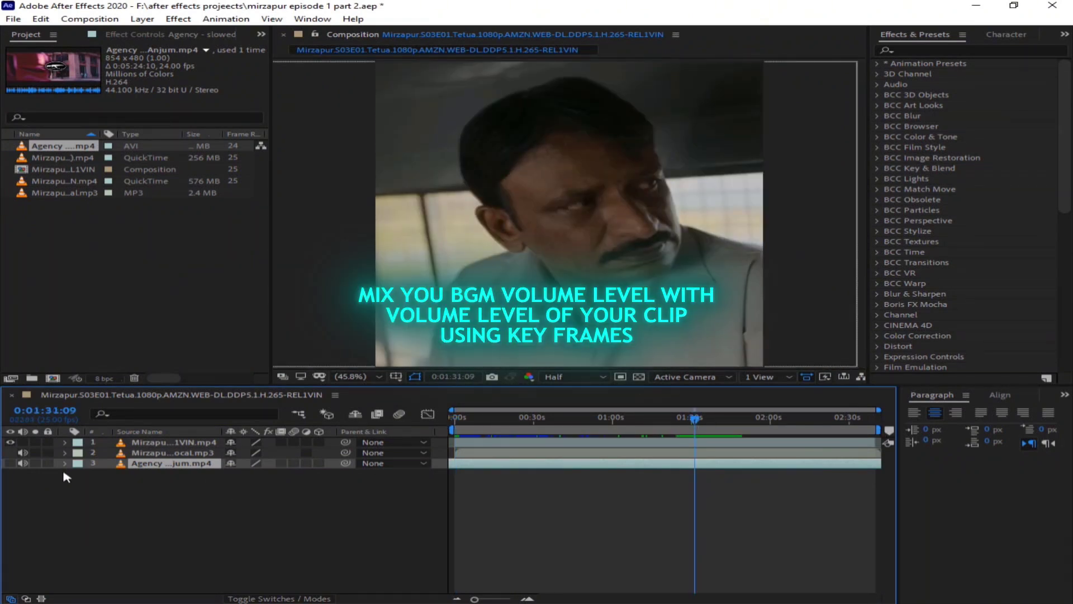
left_click(79, 485)
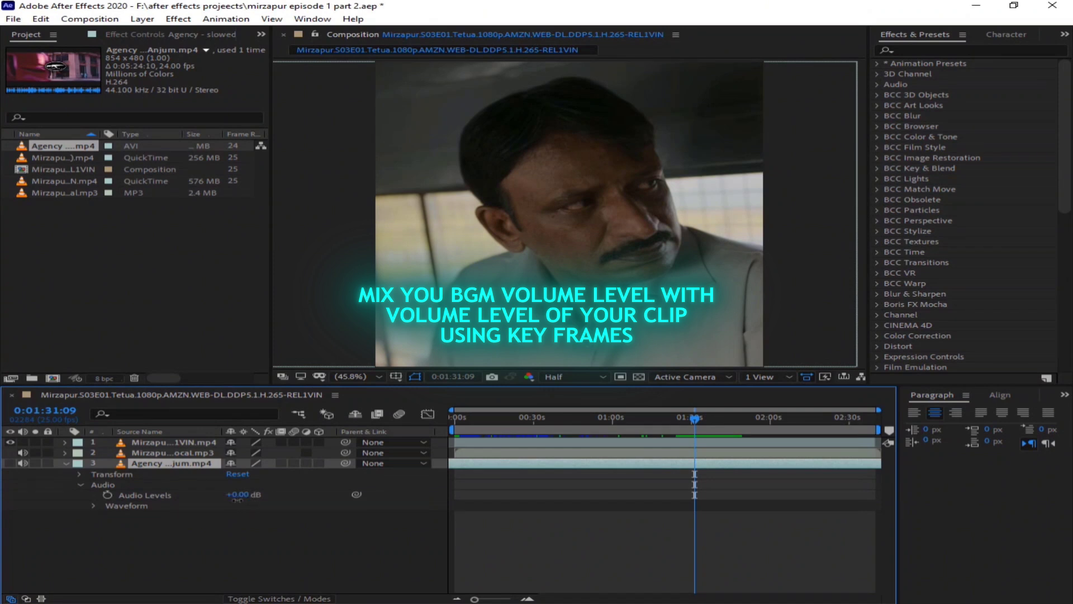
left_click_drag(237, 499, 235, 499)
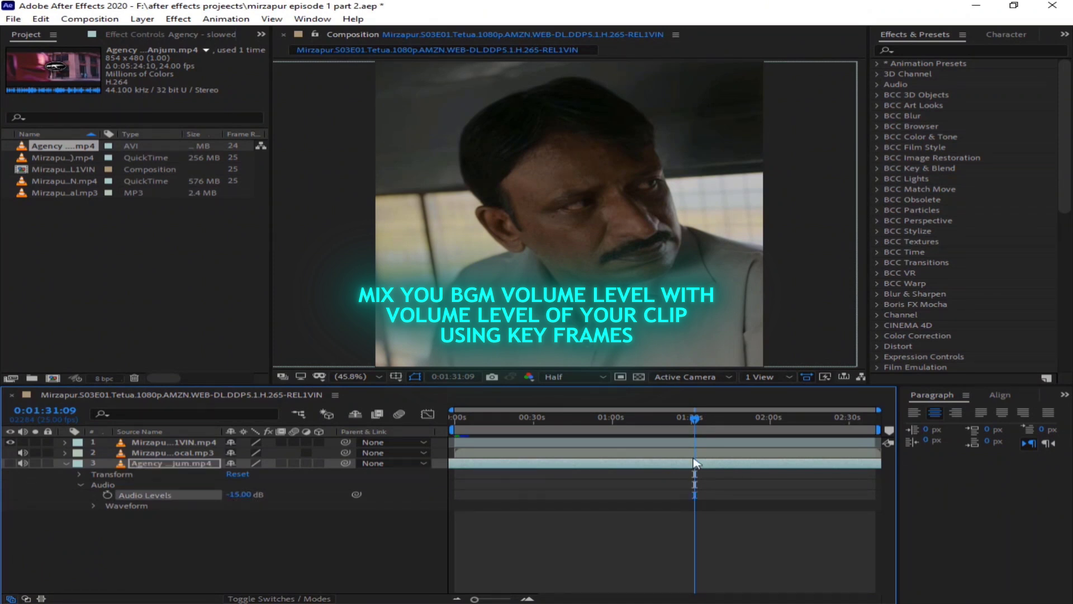
left_click(682, 429)
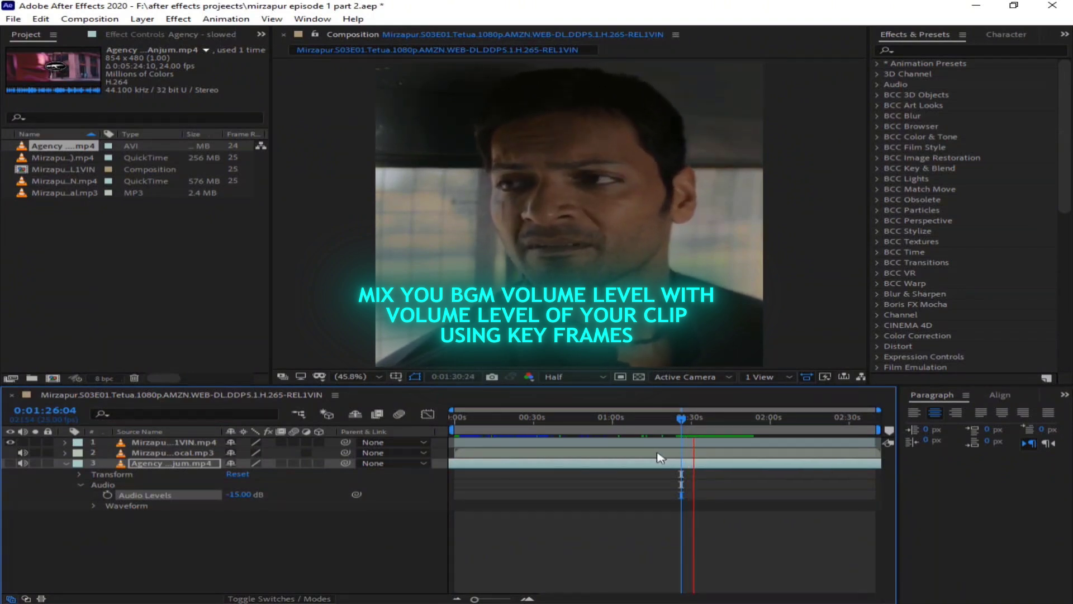
key("Home")
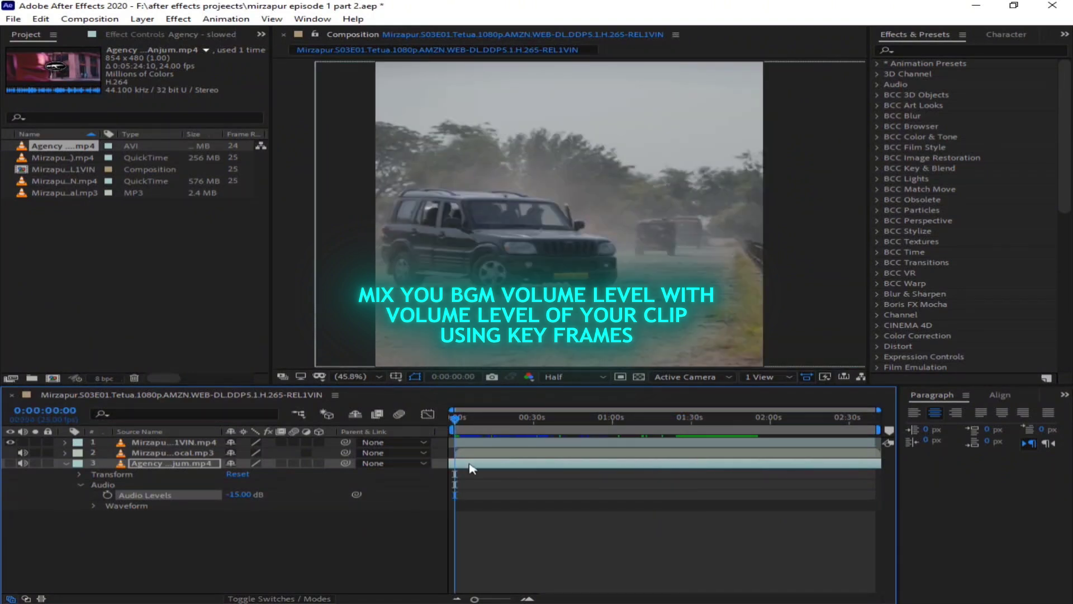
left_click(470, 465)
- Set an Audio Levels keyframe at the start, then preview to locate about 0:00:45
left_click(107, 495)
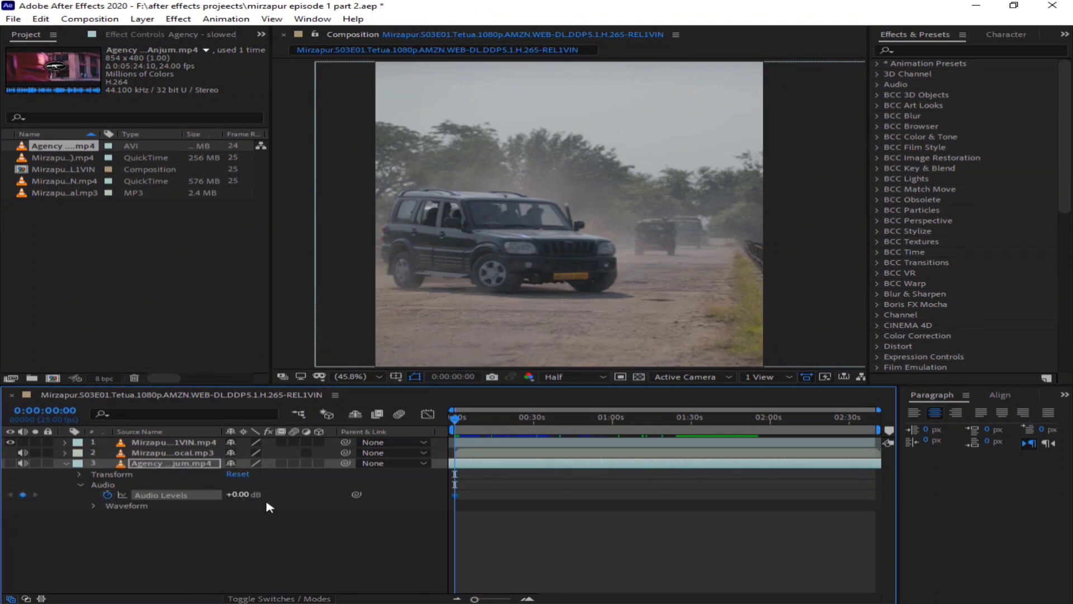
left_click(504, 419)
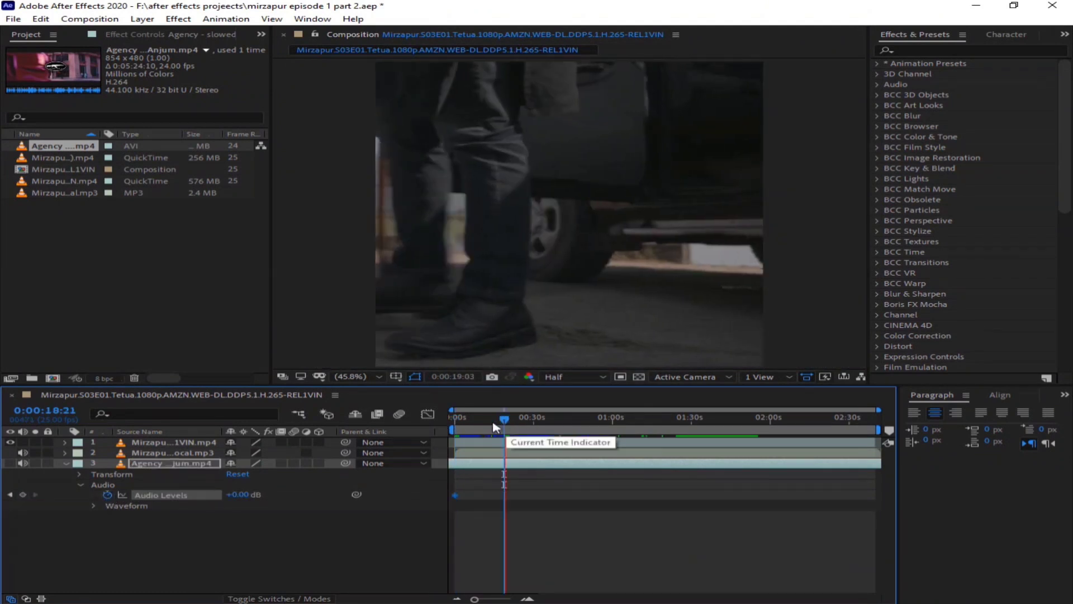
mouse_move(495, 427)
left_mouse_down()
mouse_move(586, 428)
mouse_move(568, 429)
left_mouse_up()
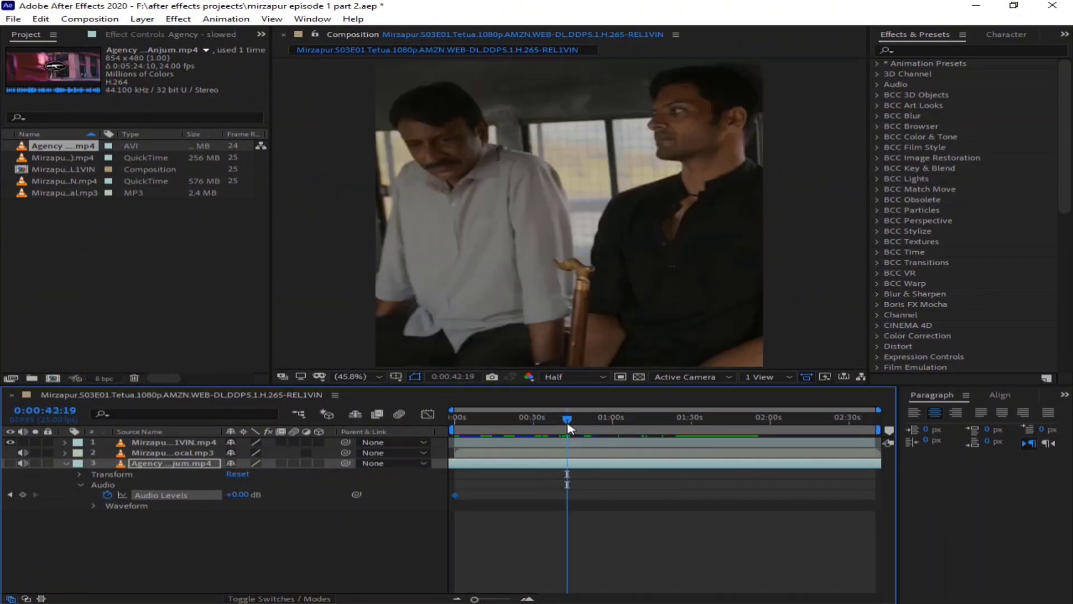
key("space")
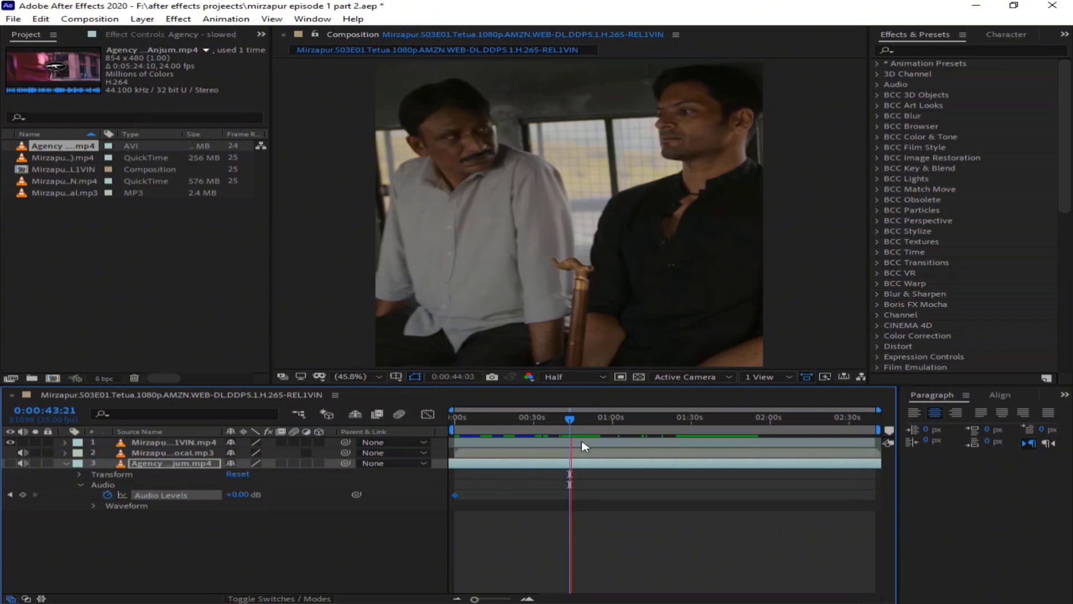
left_click(578, 430)
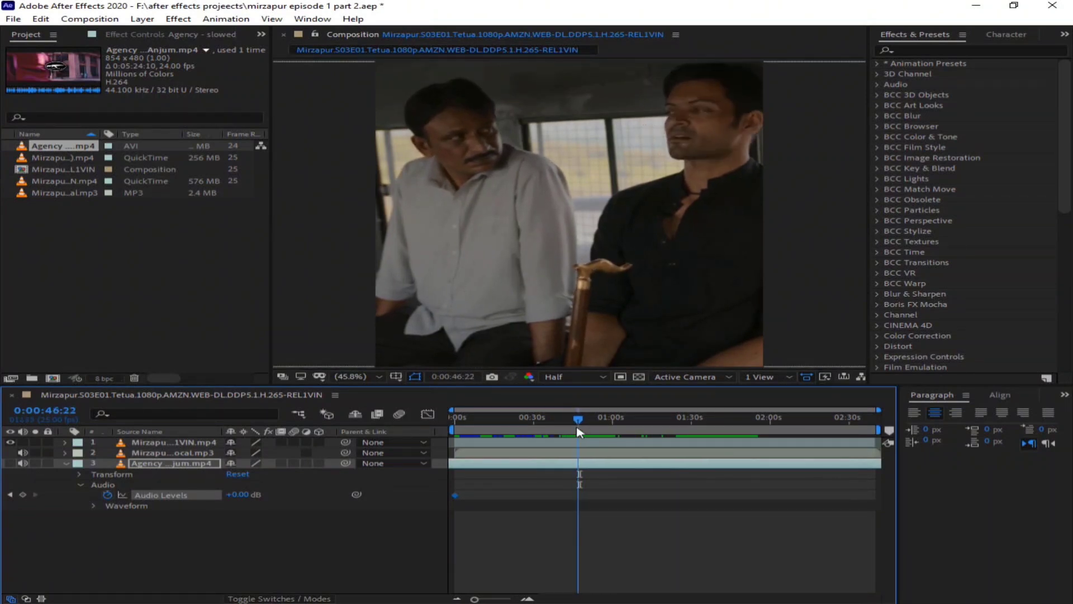
left_click_drag(578, 429, 574, 430)
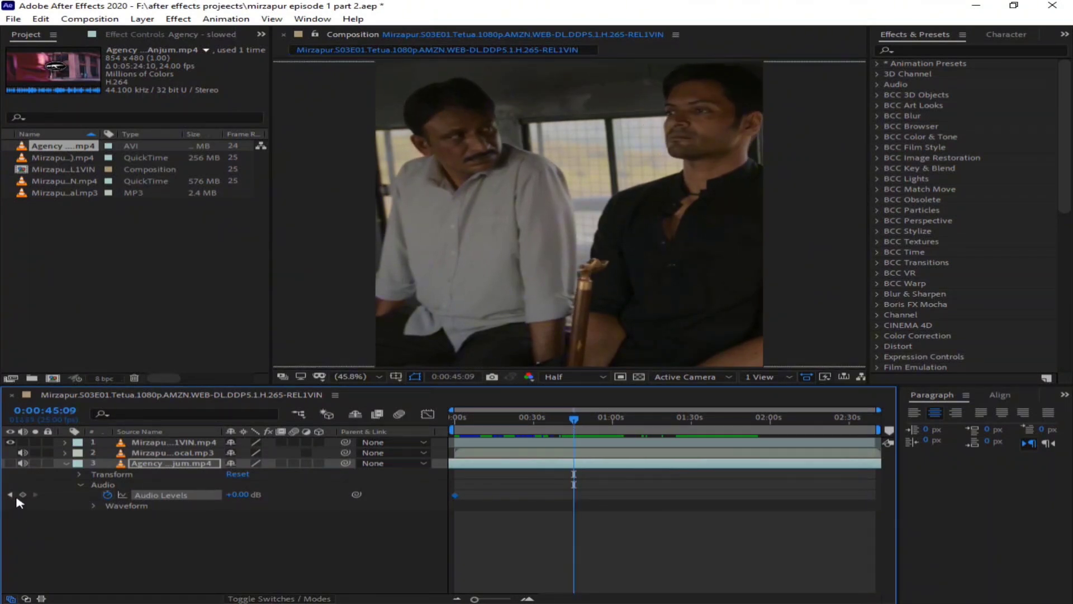
key("space")
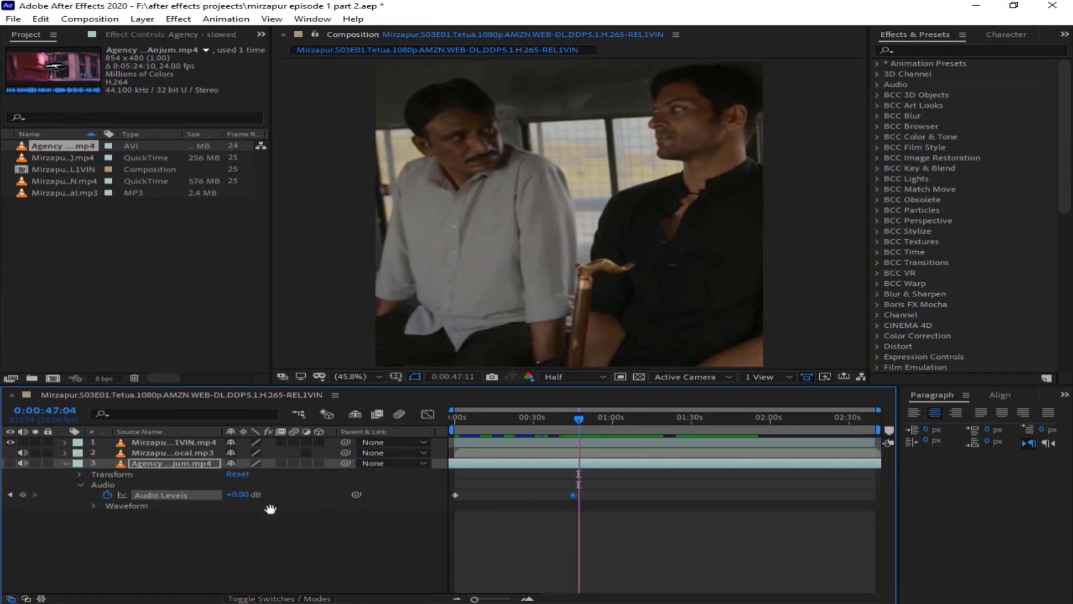
key("space")
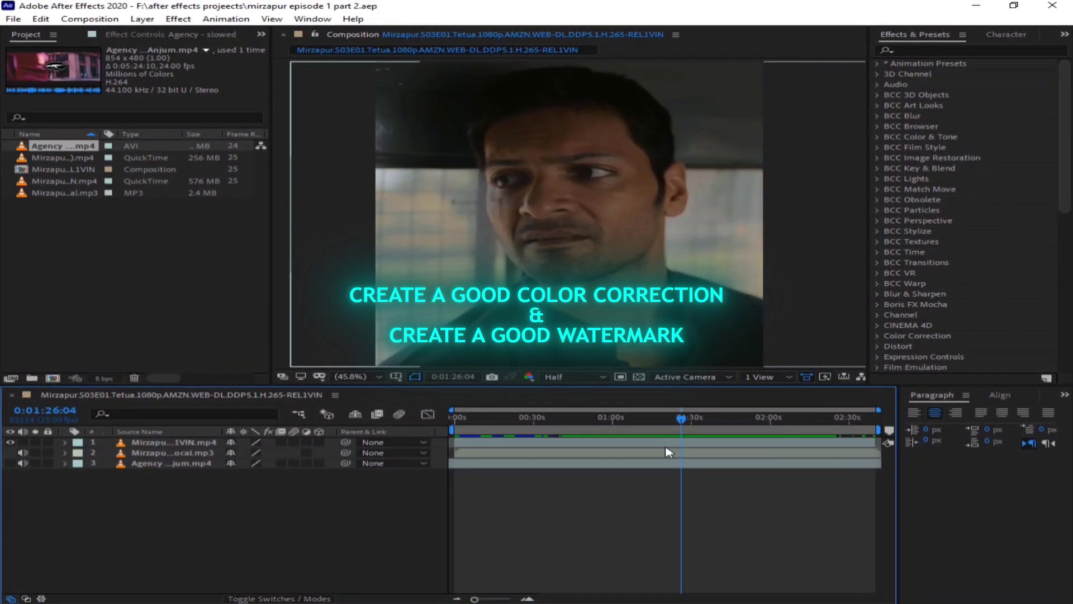
- Pre-compose layer 2 and then layer 1 into their own comps, and toggle the second layer's video
right_click(665, 450)
left_click(744, 380)
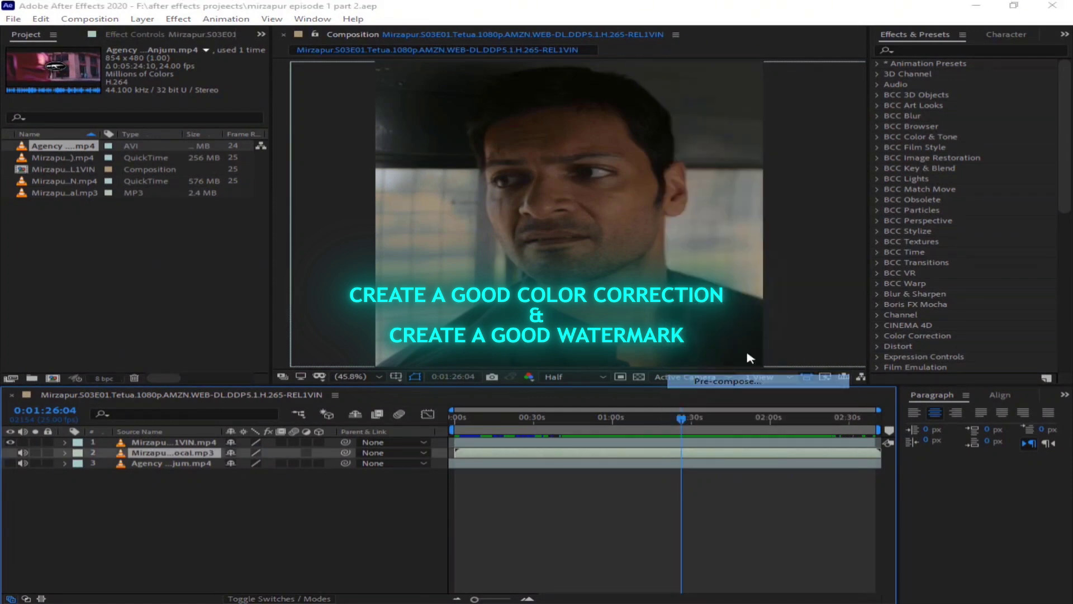
left_click(588, 392)
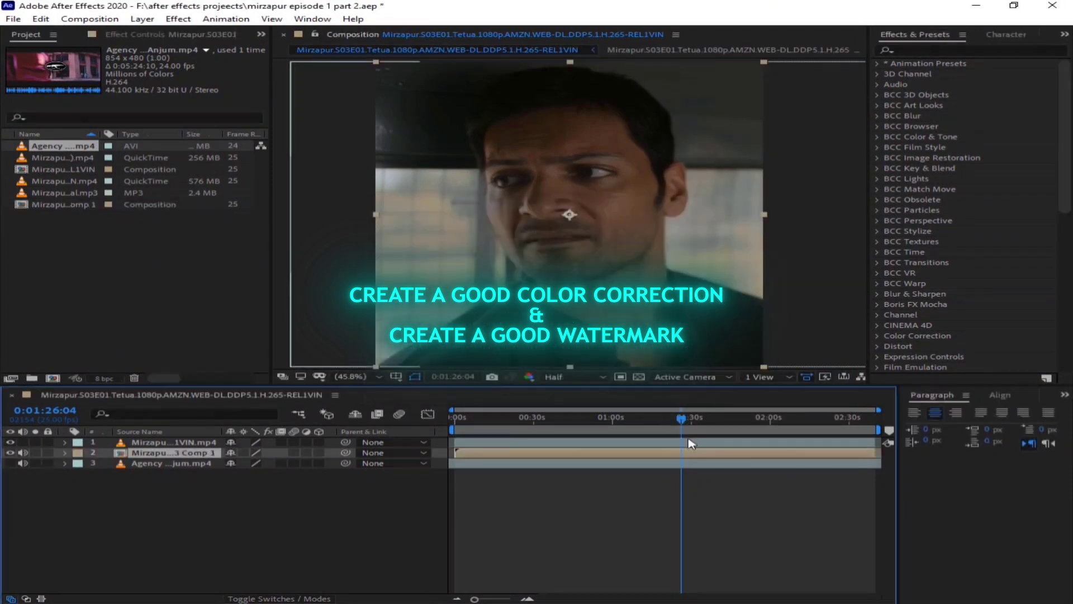
right_click(687, 444)
left_click(726, 377)
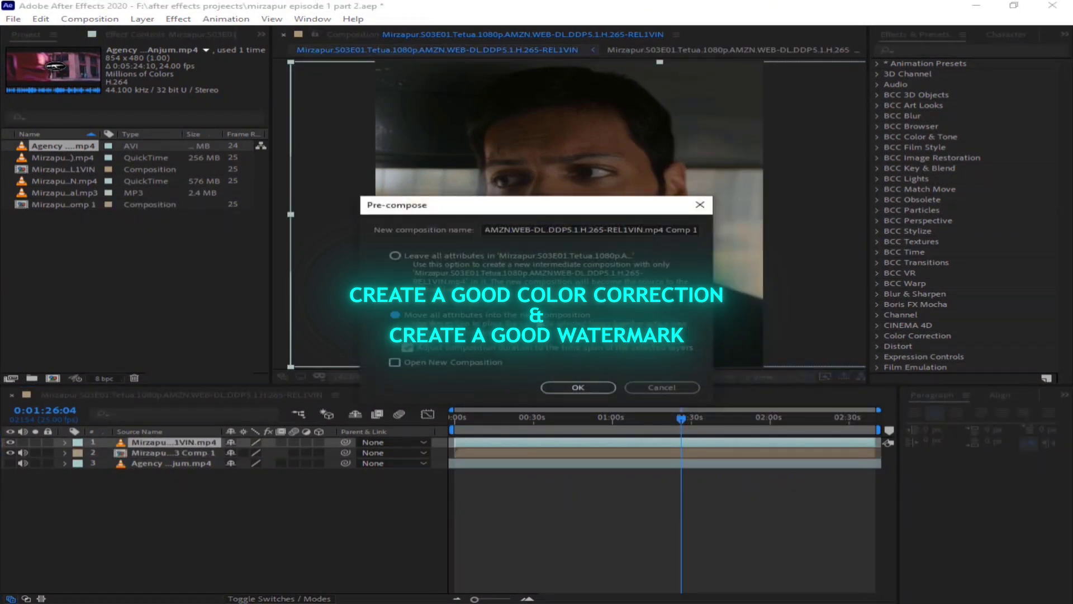
left_click(592, 387)
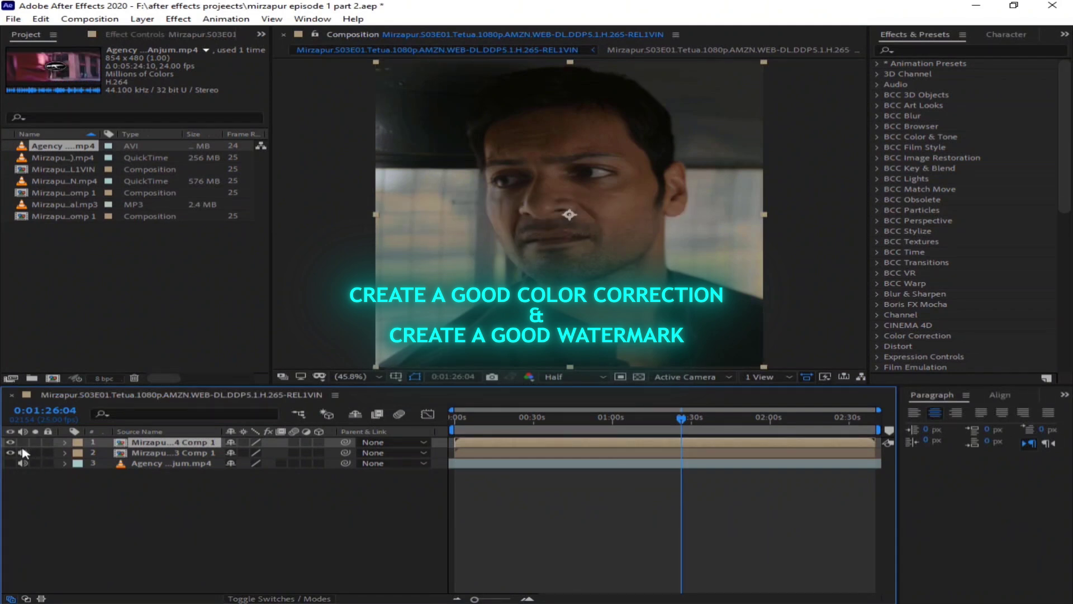
left_click(10, 453)
left_click(175, 515)
- Add a new adjustment layer on top of the composition
right_click(506, 525)
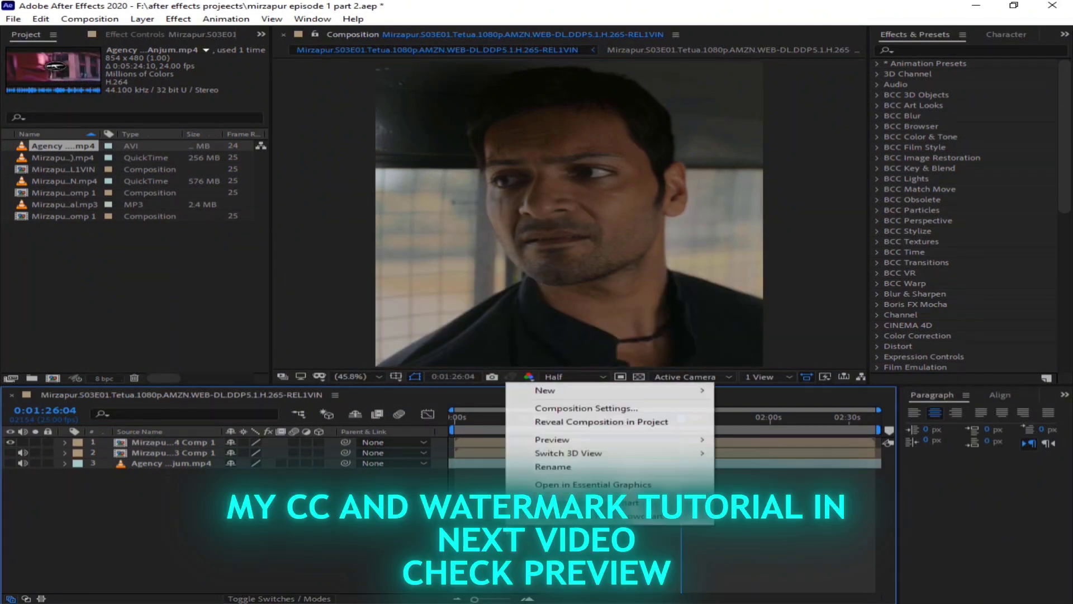
left_click(654, 445)
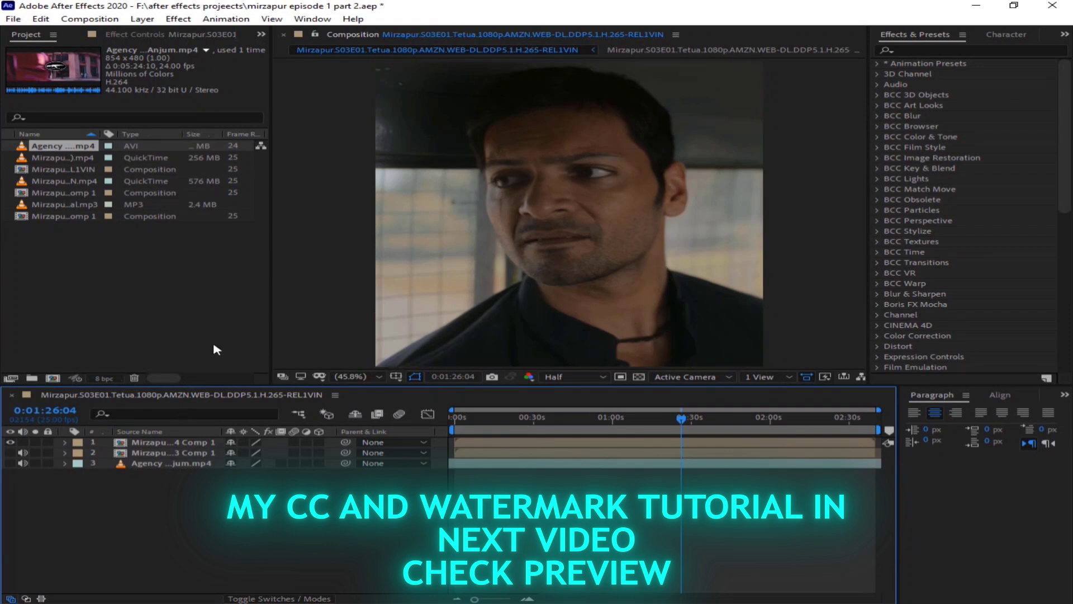
right_click(655, 518)
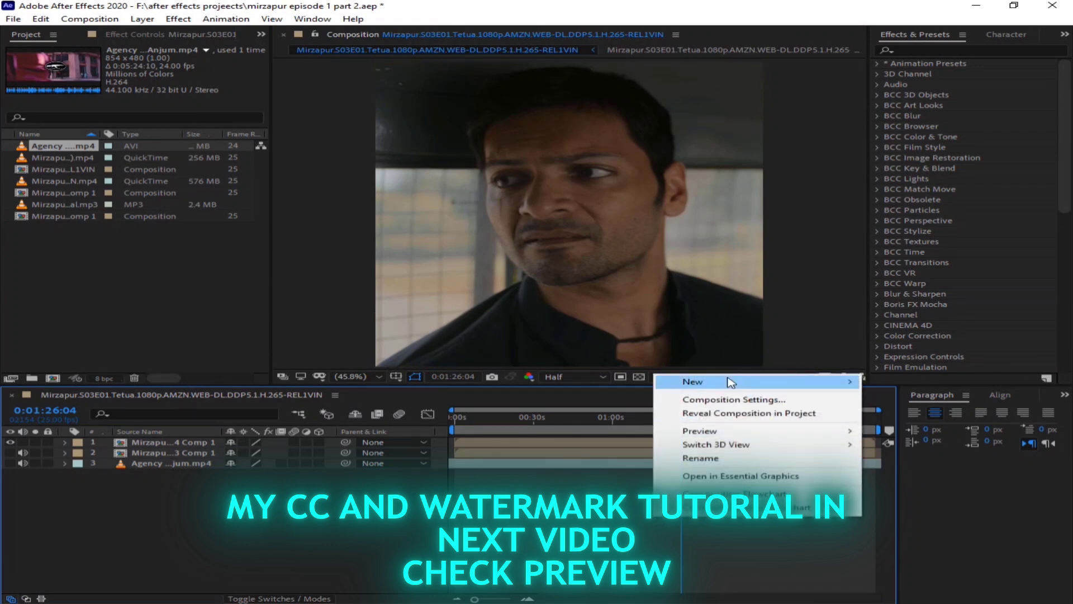
mouse_move(730, 382)
left_click(911, 488)
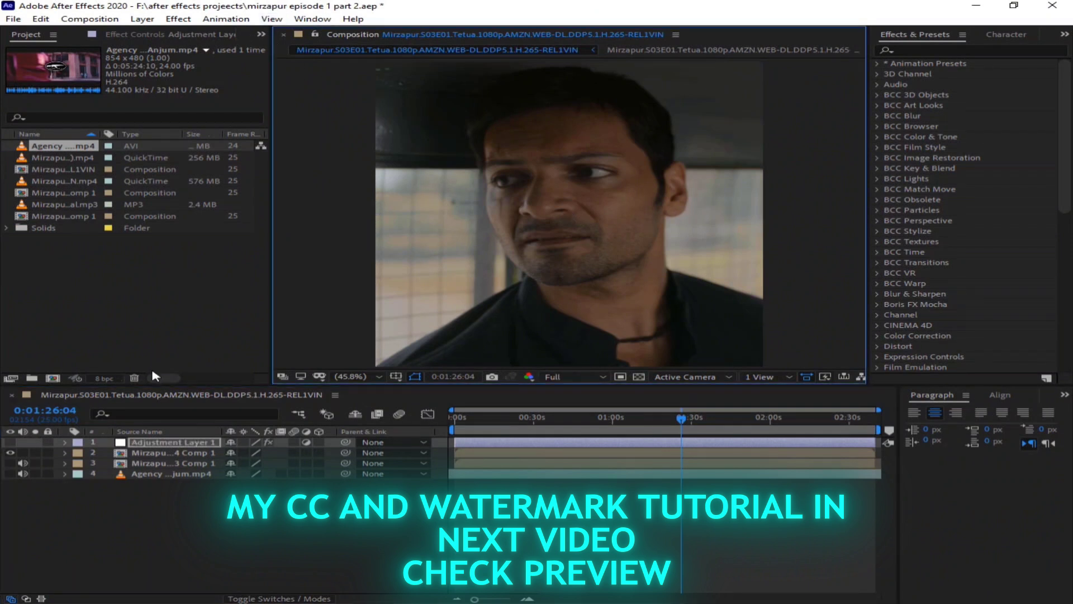
- Toggle the adjustment layer's visibility to compare the colour grade, leaving it on
left_click(11, 442)
left_click(10, 442)
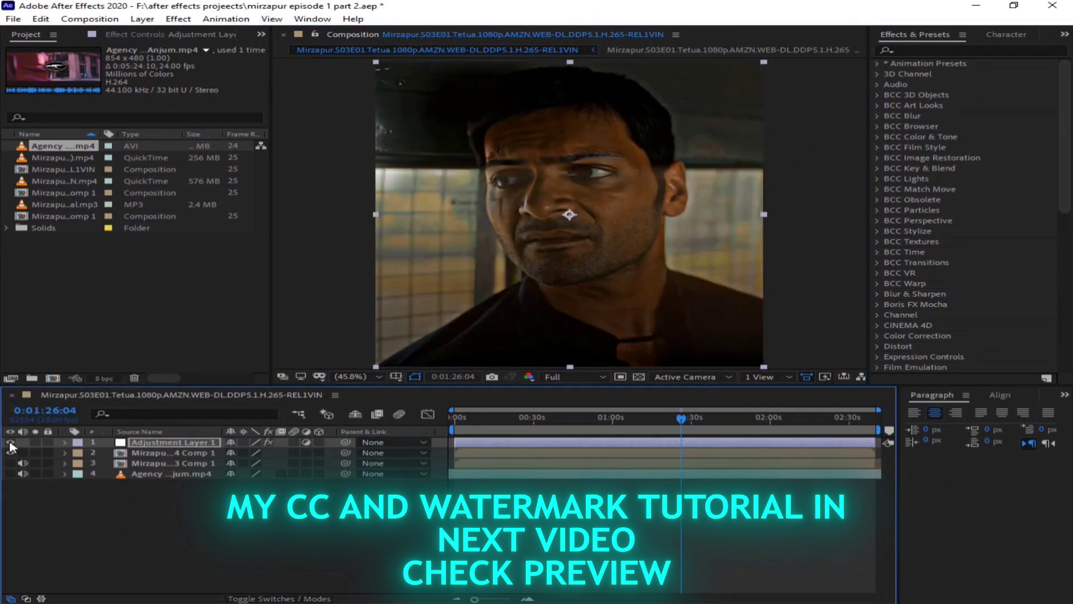
left_click(10, 442)
left_click(10, 442)
left_click(10, 442)
left_click(10, 442)
- Move the ASIF.AEP watermark lower in the frame and play the ending from about 0:02:31
left_click_drag(261, 453, 542, 456)
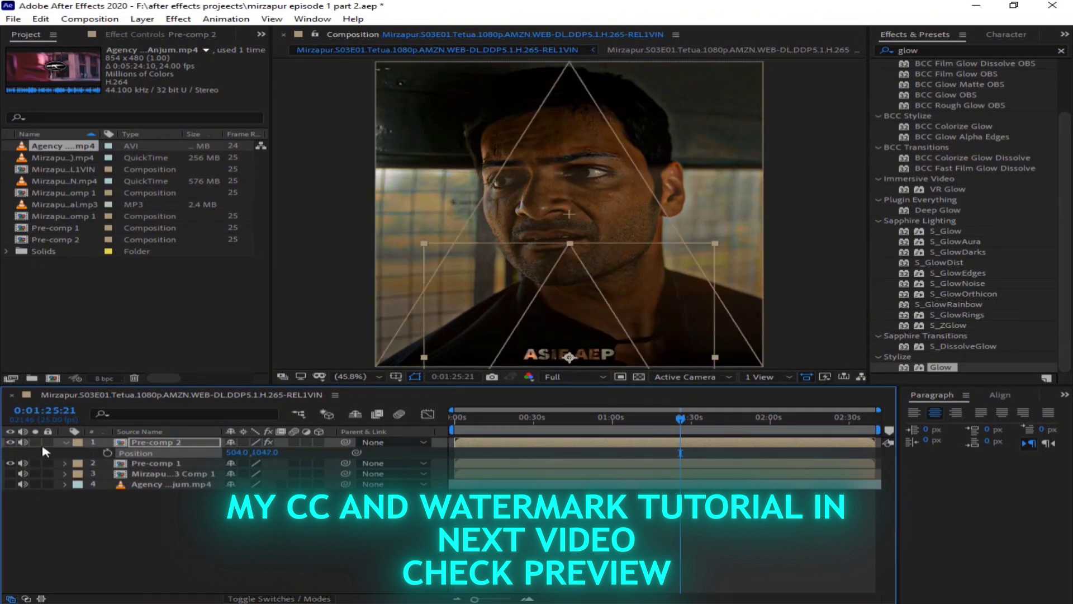
left_click(65, 442)
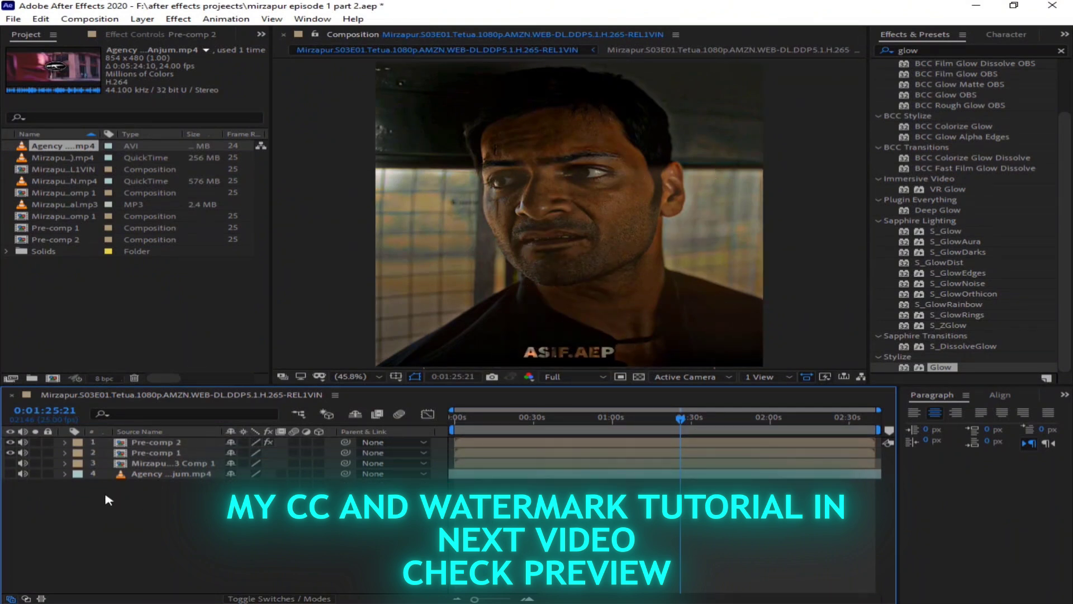
left_click(802, 429)
left_click(853, 429)
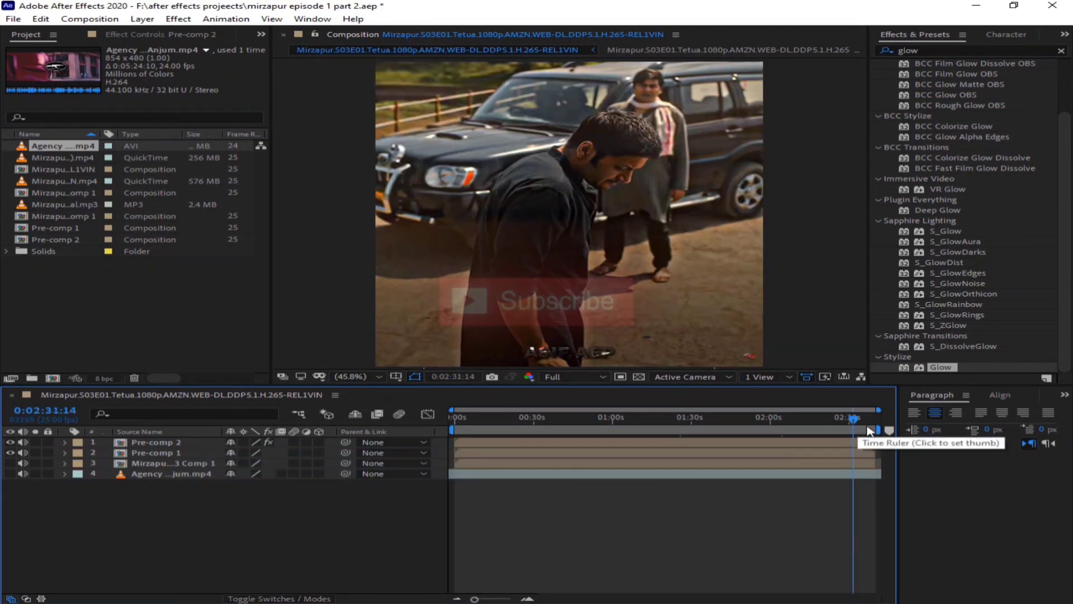
key("space")
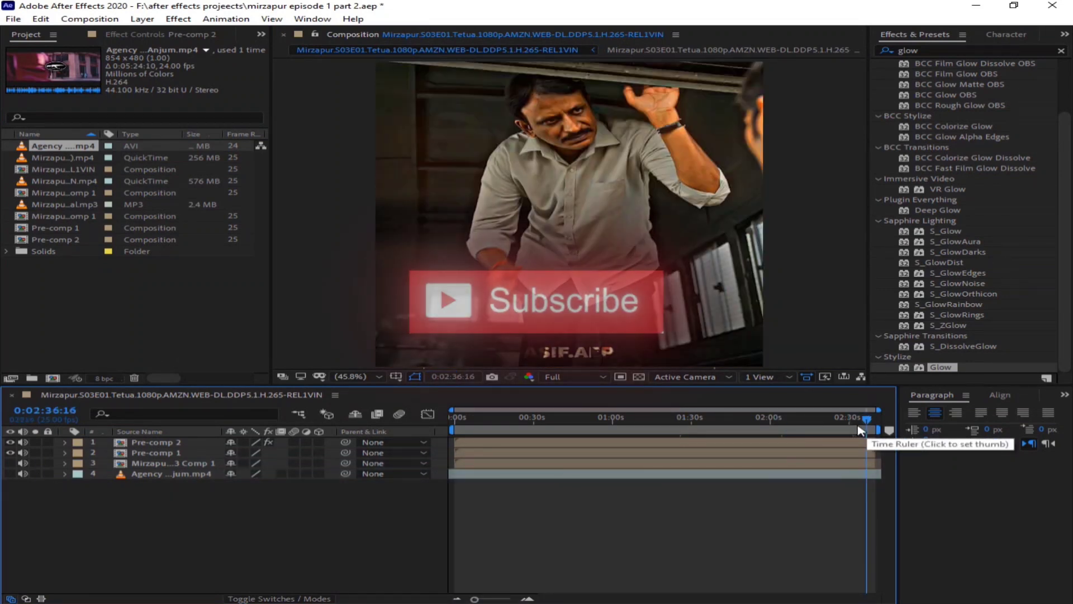